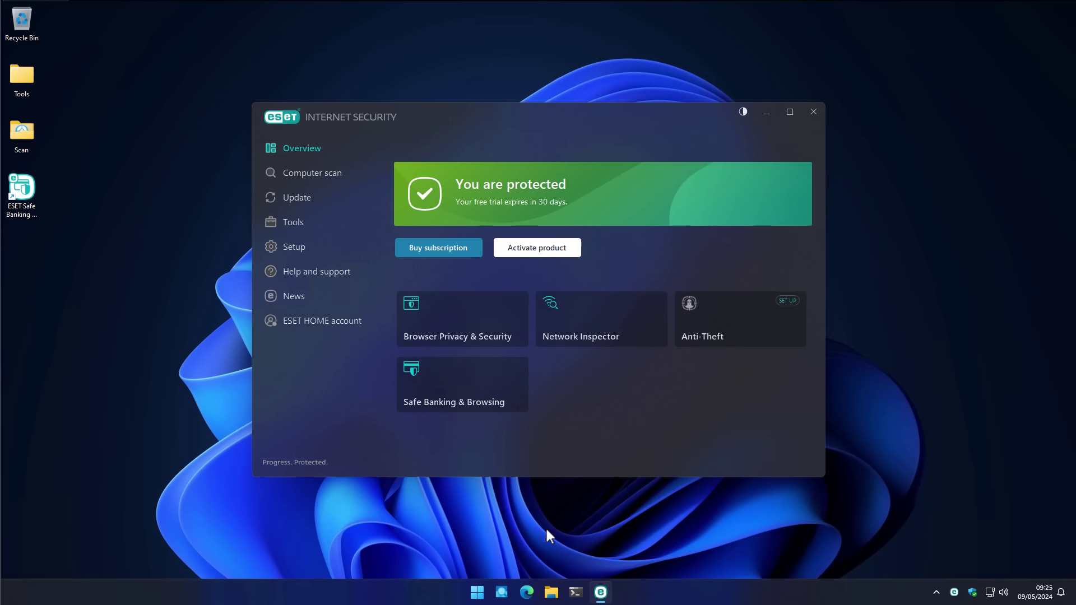
Look through the folder of malware samples, then hide it to get back to ESET
{"action": "left_click", "coordinate": [552, 593]}
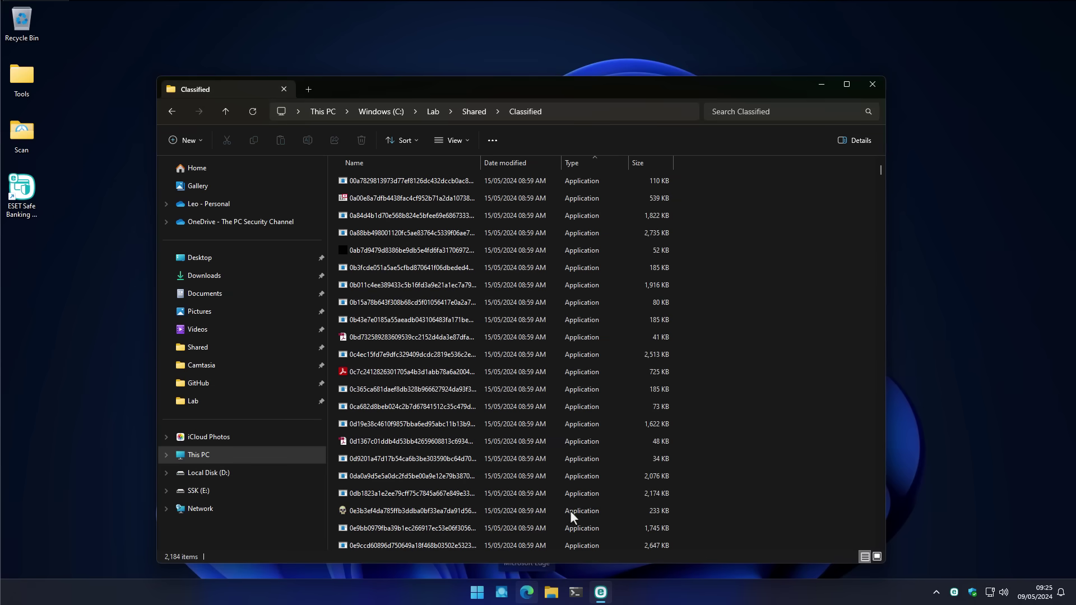
{"action": "scroll", "coordinate": [685, 321], "scroll_direction": "down", "scroll_amount": 15}
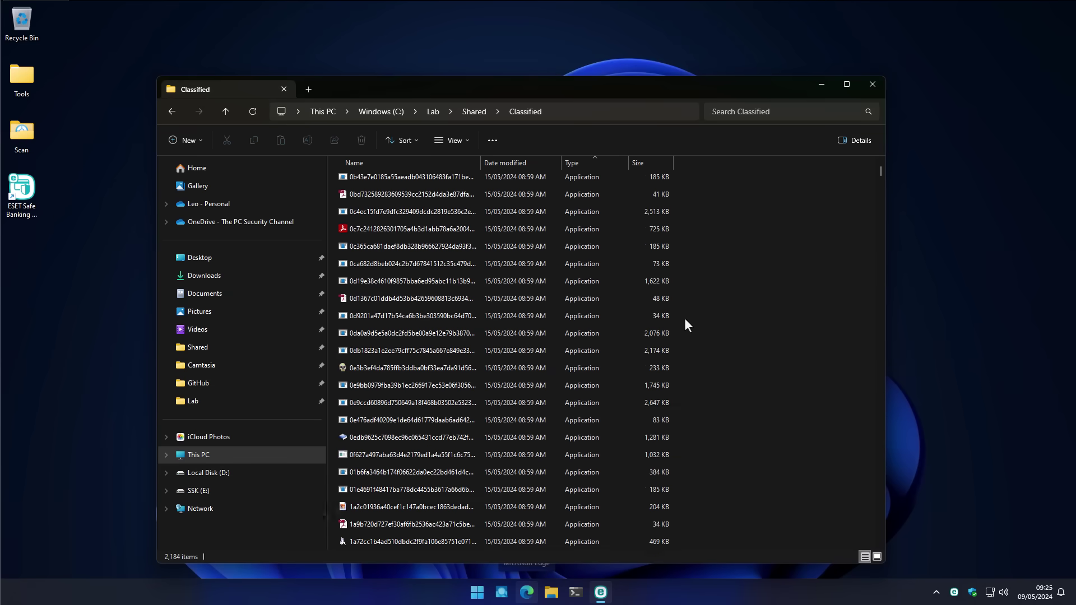
{"action": "scroll", "coordinate": [685, 321], "scroll_direction": "down", "scroll_amount": 6}
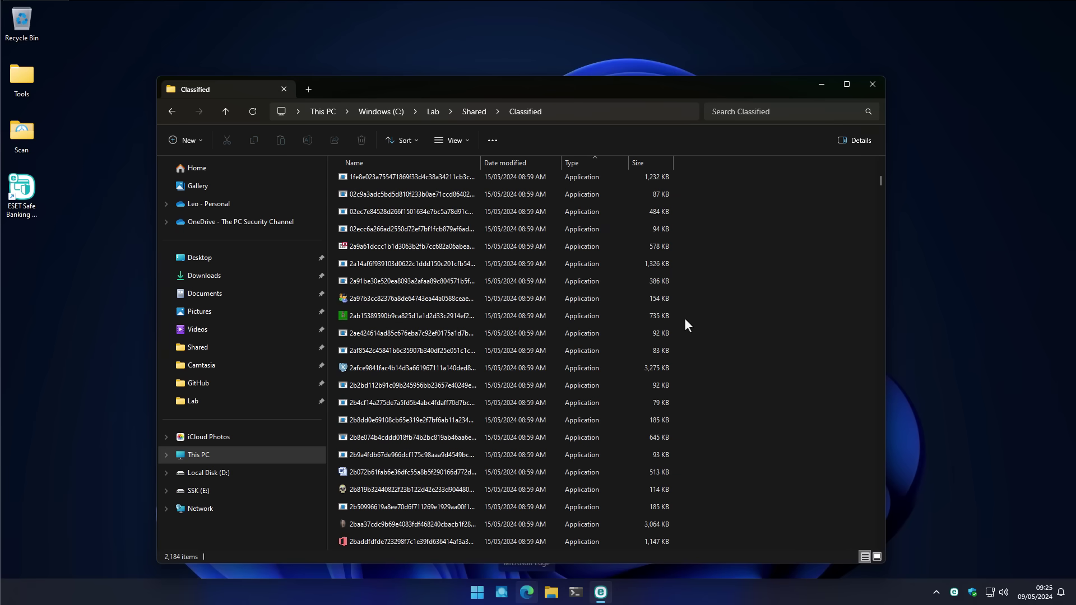
{"action": "scroll", "coordinate": [685, 321], "scroll_direction": "down", "scroll_amount": 20}
{"action": "left_click_drag", "start_coordinate": [881, 189], "coordinate": [860, 543]}
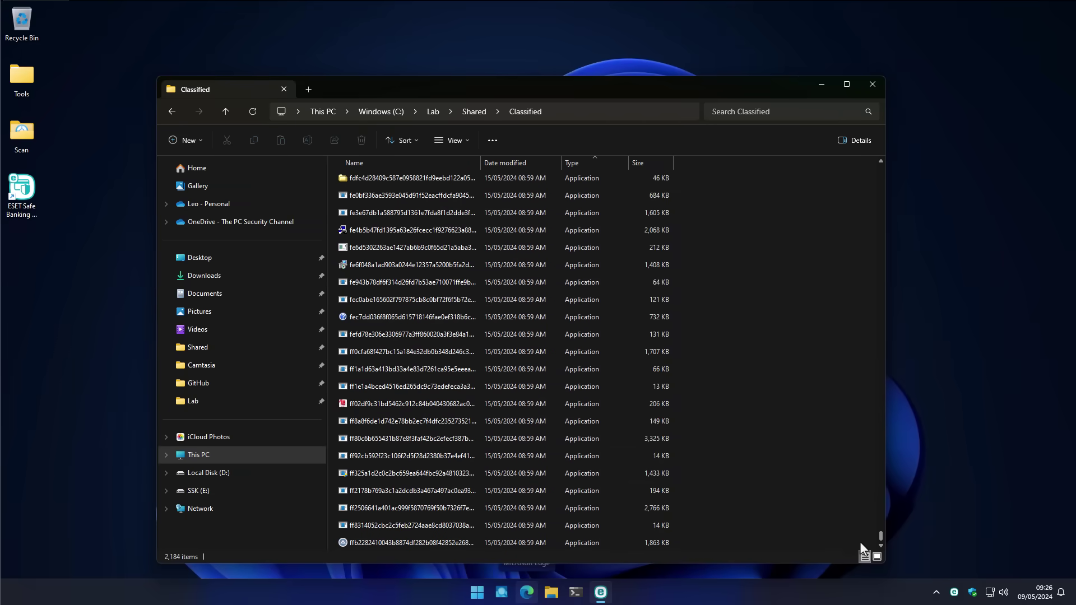
{"action": "left_click_drag", "start_coordinate": [860, 542], "coordinate": [869, 323]}
{"action": "left_click", "coordinate": [815, 87]}
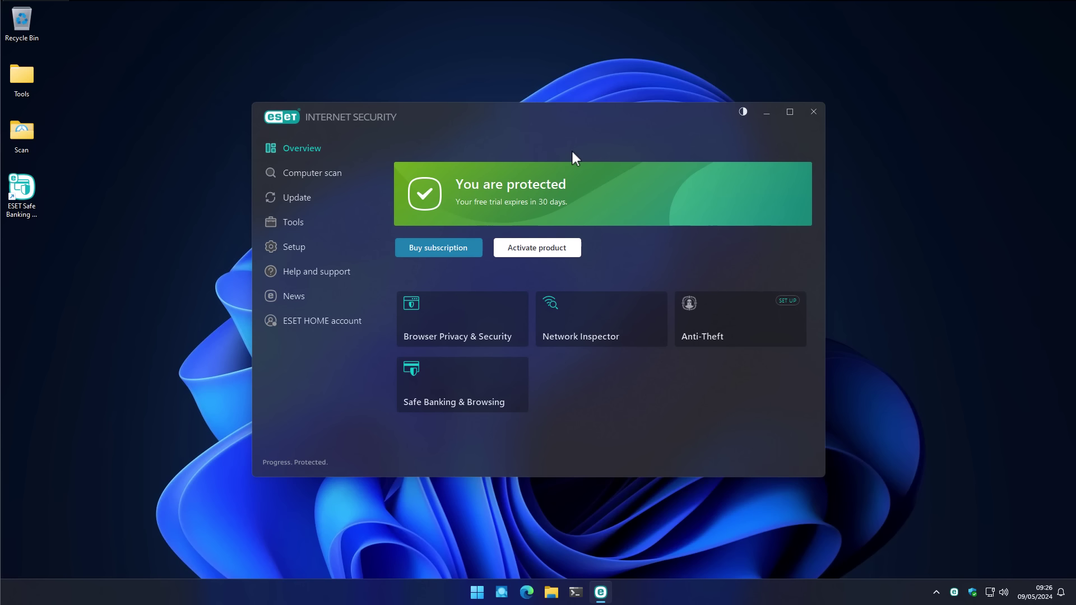
Review Internet protection in Setup, then show Computer protection with real-time file system protection and HIPS on
{"action": "left_click", "coordinate": [337, 252]}
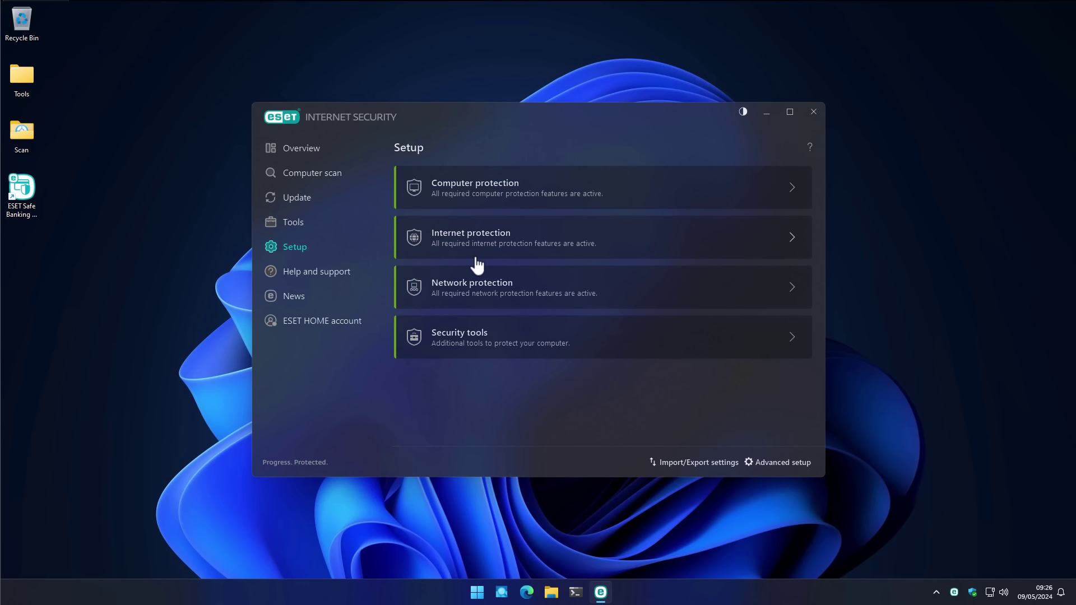
{"action": "left_click", "coordinate": [472, 224]}
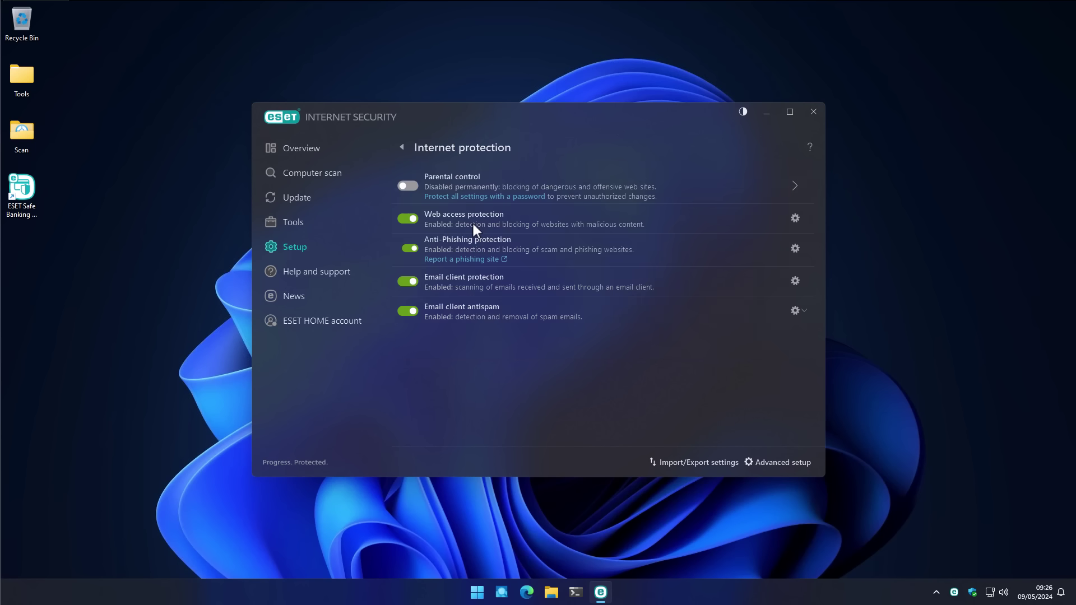
{"action": "left_click", "coordinate": [401, 147]}
{"action": "left_click", "coordinate": [472, 185]}
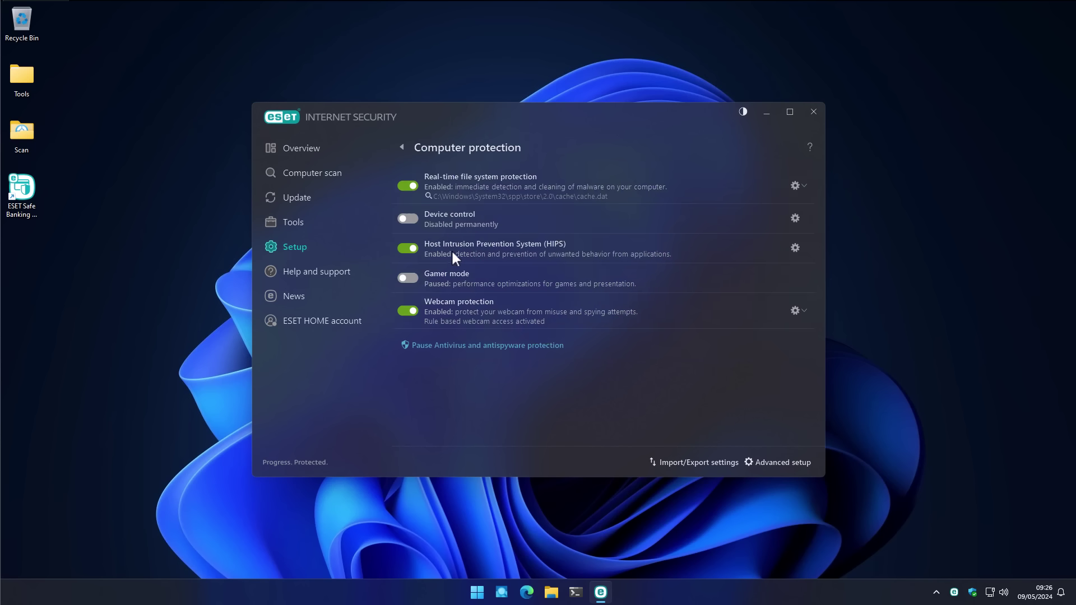
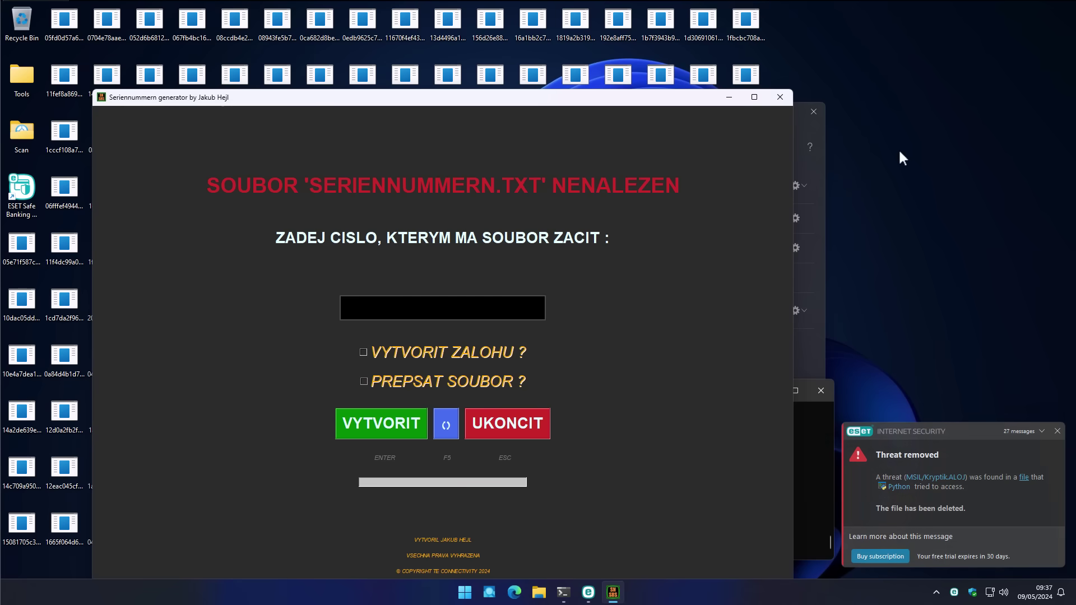
Close the Seriennummern generator sample window to reveal the running ESET test
{"action": "left_click", "coordinate": [784, 102]}
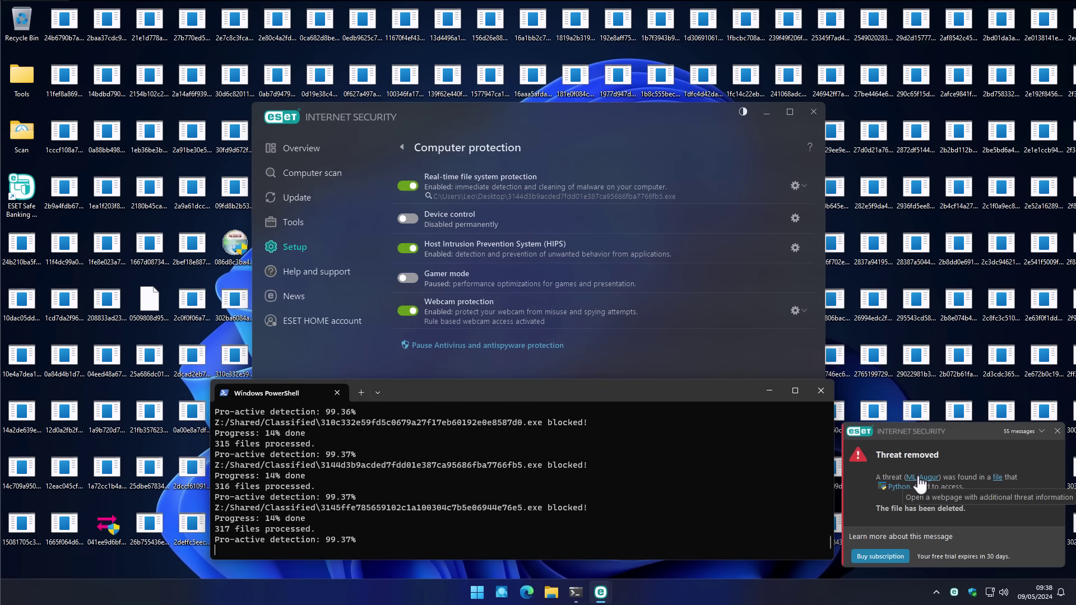
Read about the ML/Augur threat on the About ESET Research page, then close the duplicate tab
{"action": "left_click", "coordinate": [920, 483]}
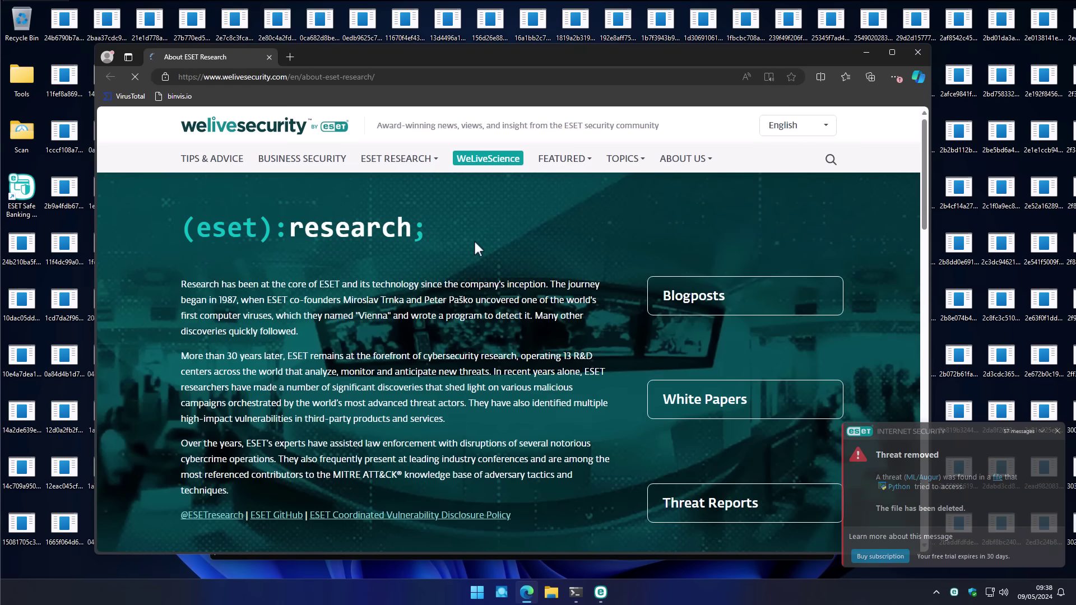
{"action": "scroll", "coordinate": [475, 247], "scroll_direction": "down", "scroll_amount": 3}
{"action": "scroll", "coordinate": [431, 253], "scroll_direction": "up", "scroll_amount": 3}
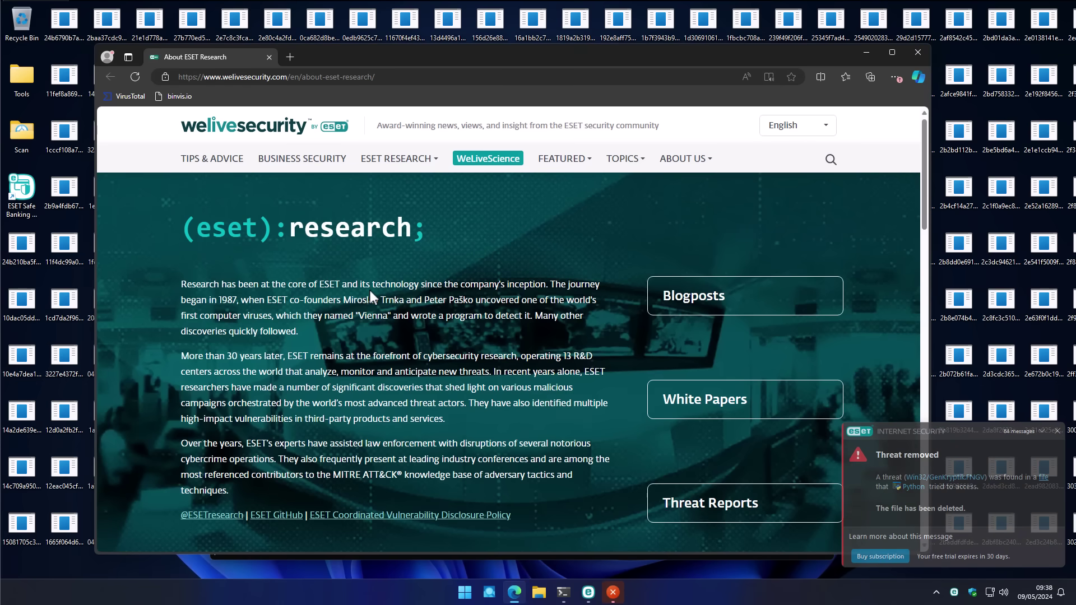
{"action": "scroll", "coordinate": [369, 289], "scroll_direction": "down", "scroll_amount": 4}
{"action": "scroll", "coordinate": [369, 288], "scroll_direction": "down", "scroll_amount": 3}
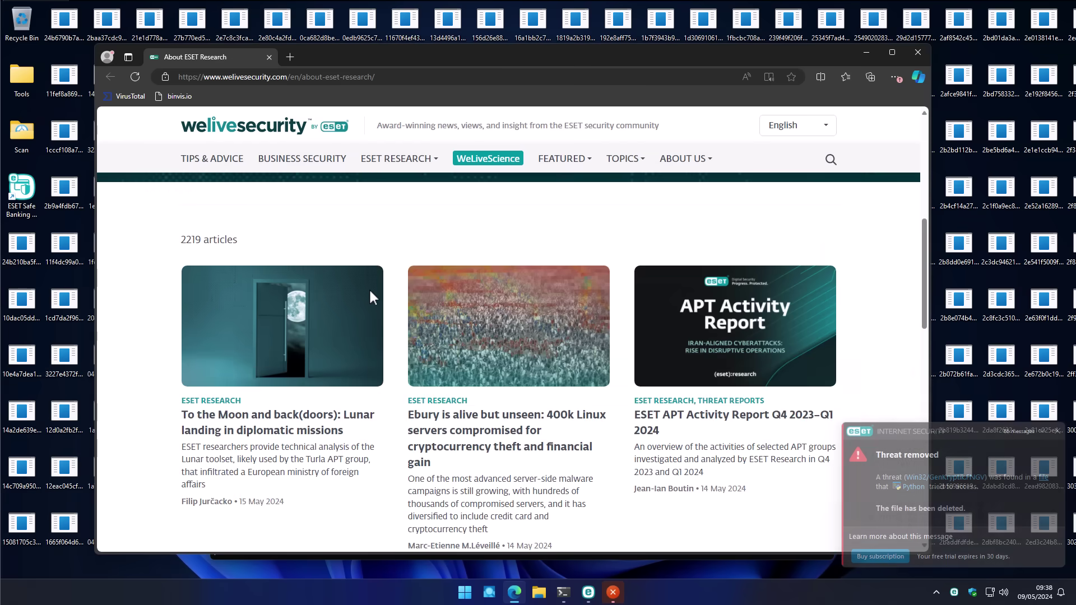
{"action": "scroll", "coordinate": [369, 288], "scroll_direction": "up", "scroll_amount": 5}
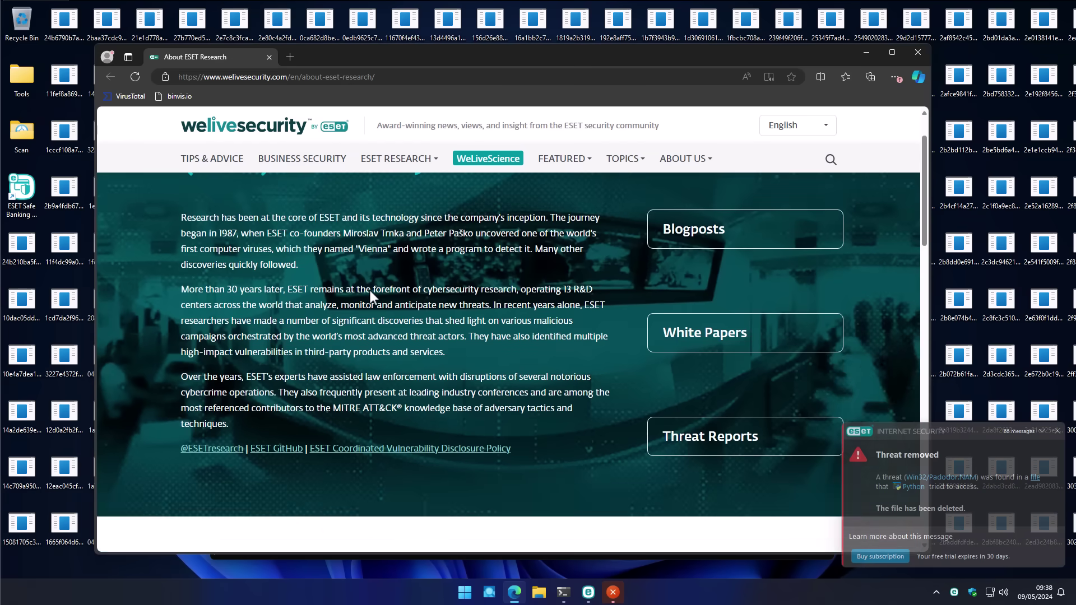
{"action": "scroll", "coordinate": [370, 291], "scroll_direction": "up", "scroll_amount": 1}
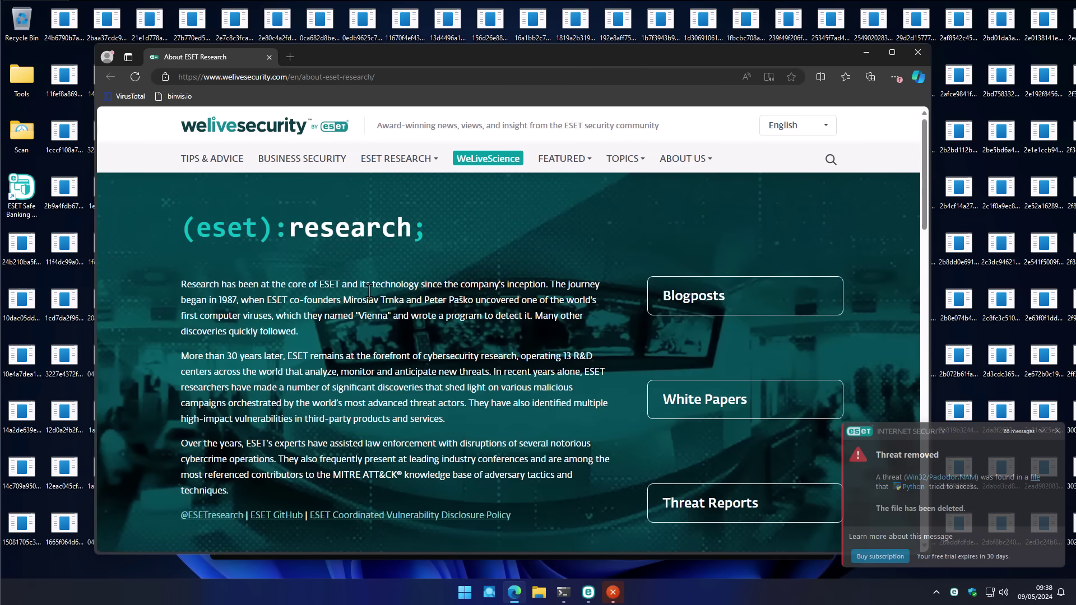
{"action": "left_click", "coordinate": [933, 488]}
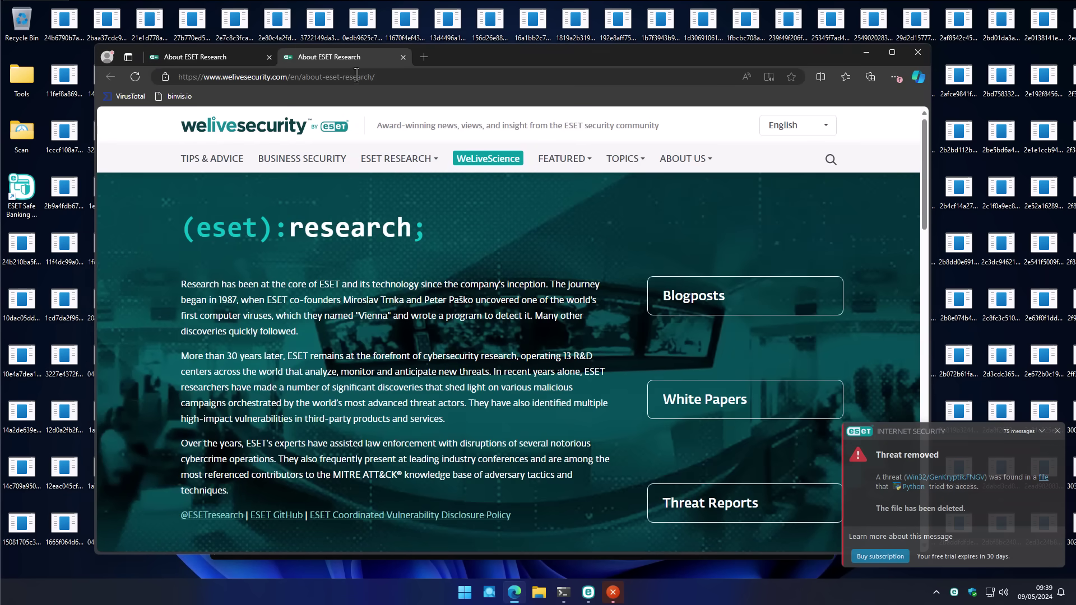
{"action": "middle_click", "coordinate": [356, 56]}
Close the browser, dismiss the Cyber.exe error and the UAC prompt, then clean CoinMiner.UD
{"action": "left_click", "coordinate": [269, 57]}
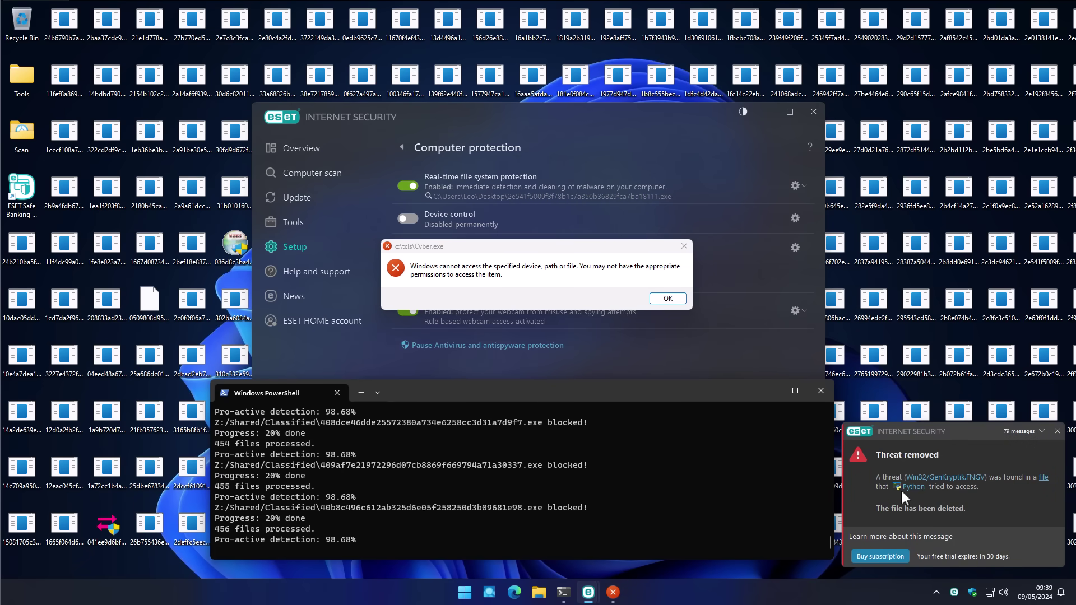
{"action": "left_click", "coordinate": [671, 300]}
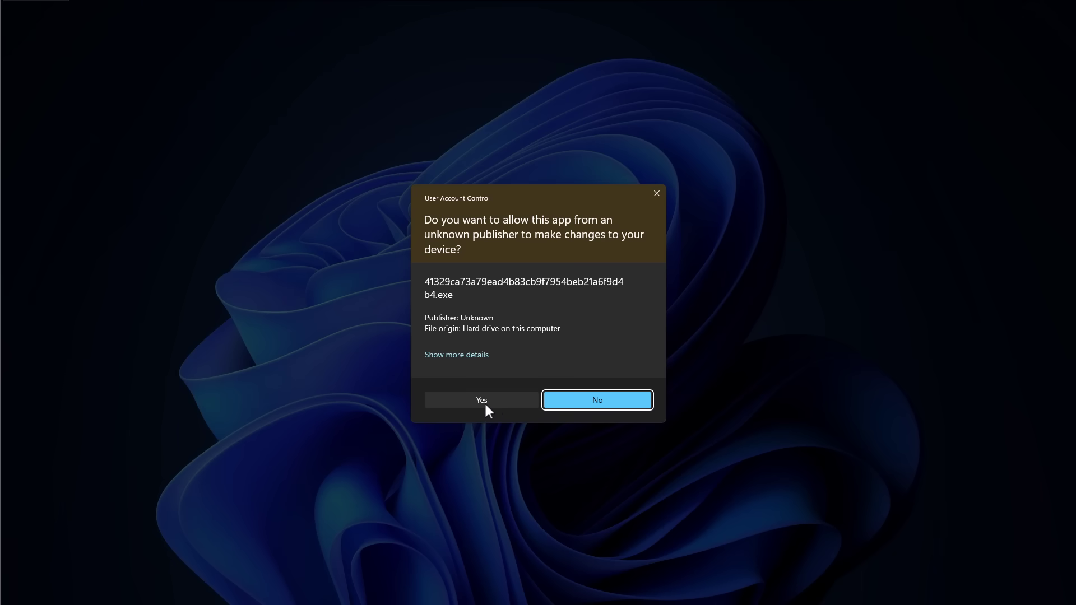
{"action": "left_click", "coordinate": [482, 400]}
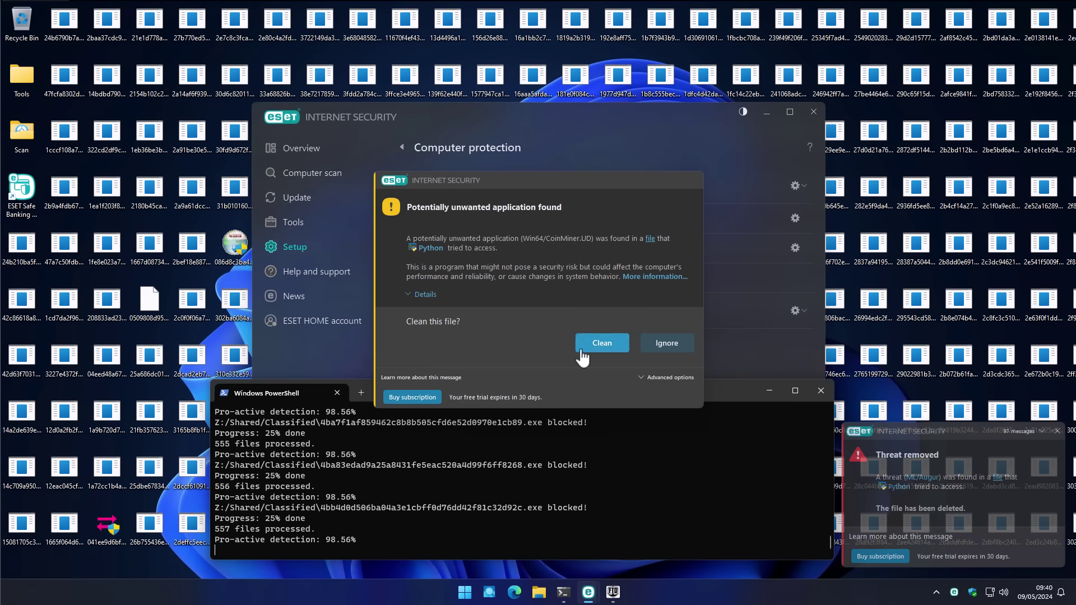
{"action": "left_click", "coordinate": [595, 348]}
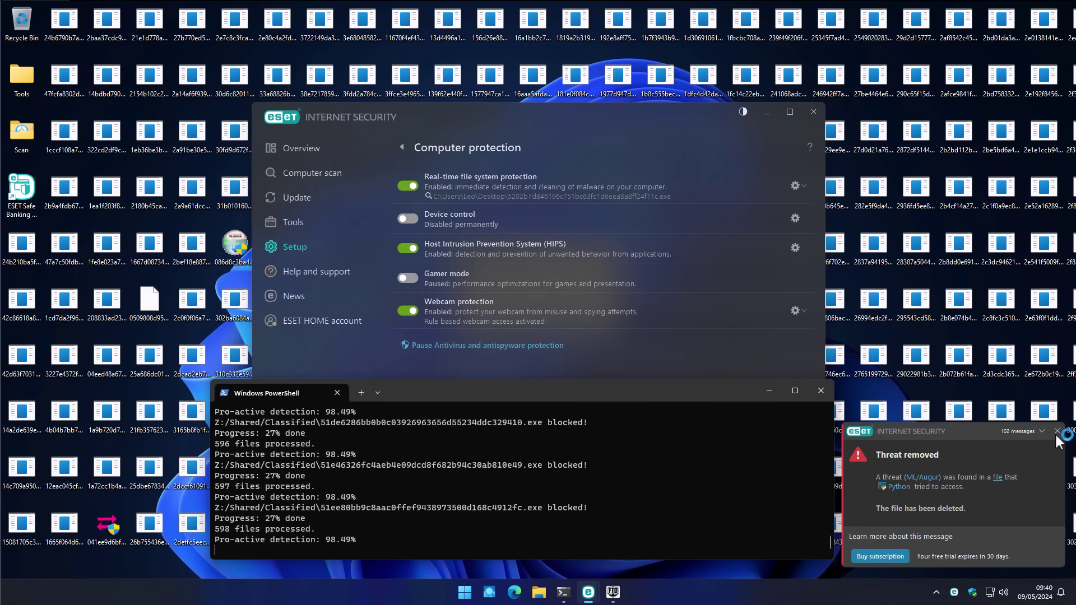
{"action": "left_click", "coordinate": [1024, 427]}
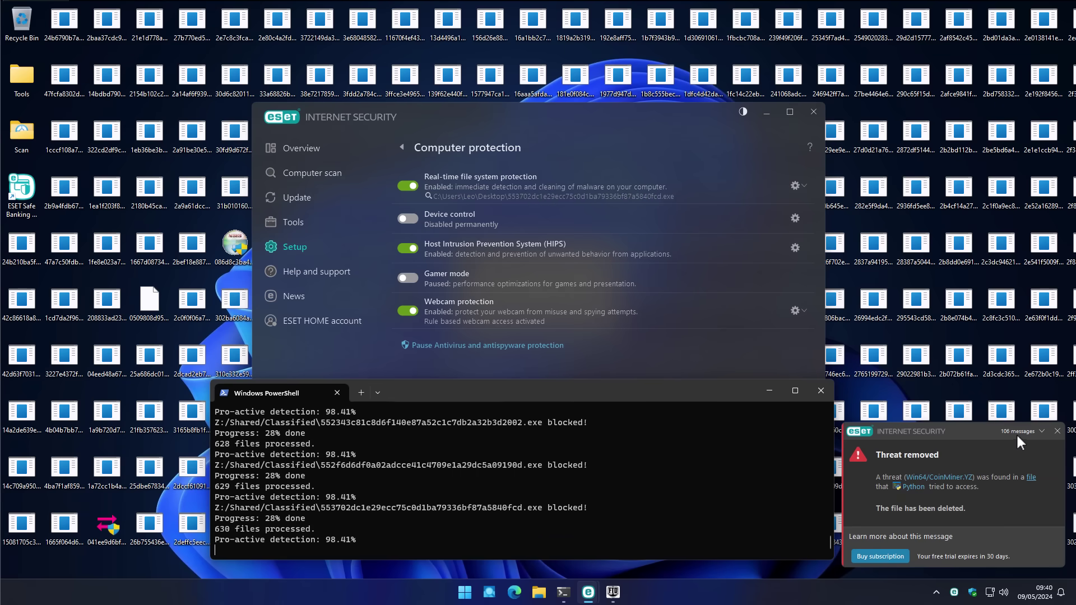
{"action": "left_click", "coordinate": [566, 442]}
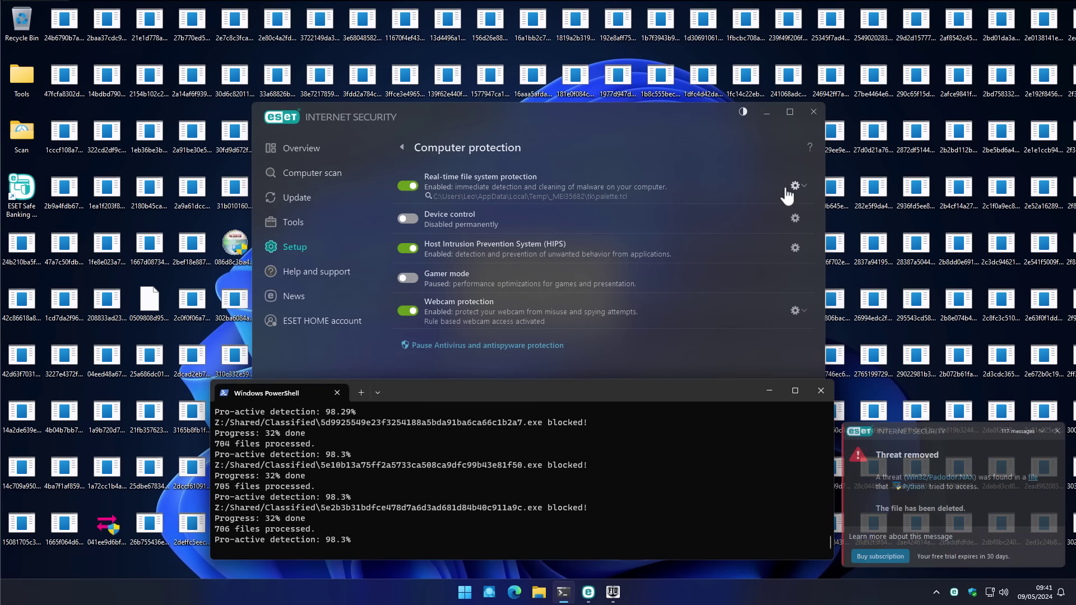
{"action": "left_click", "coordinate": [795, 186]}
{"action": "left_click", "coordinate": [813, 209]}
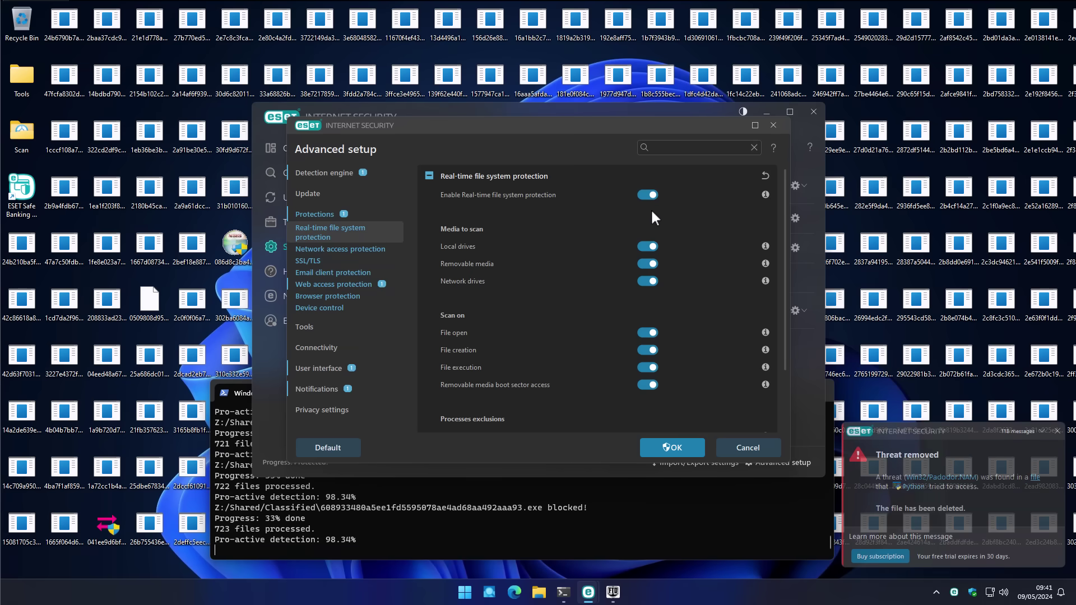
{"action": "scroll", "coordinate": [652, 212], "scroll_direction": "down", "scroll_amount": 2}
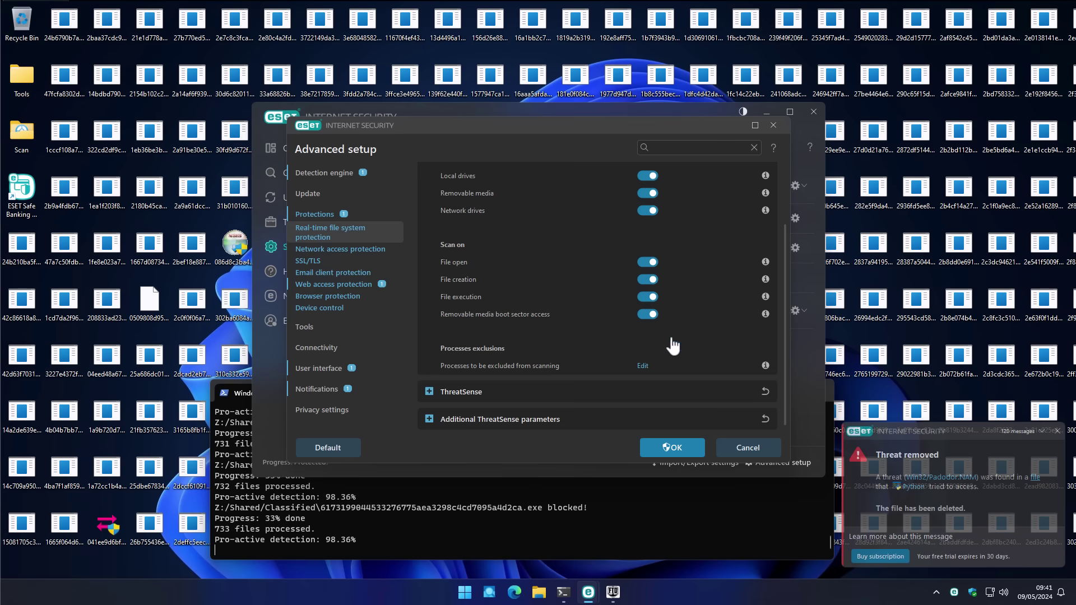
{"action": "left_click", "coordinate": [750, 450]}
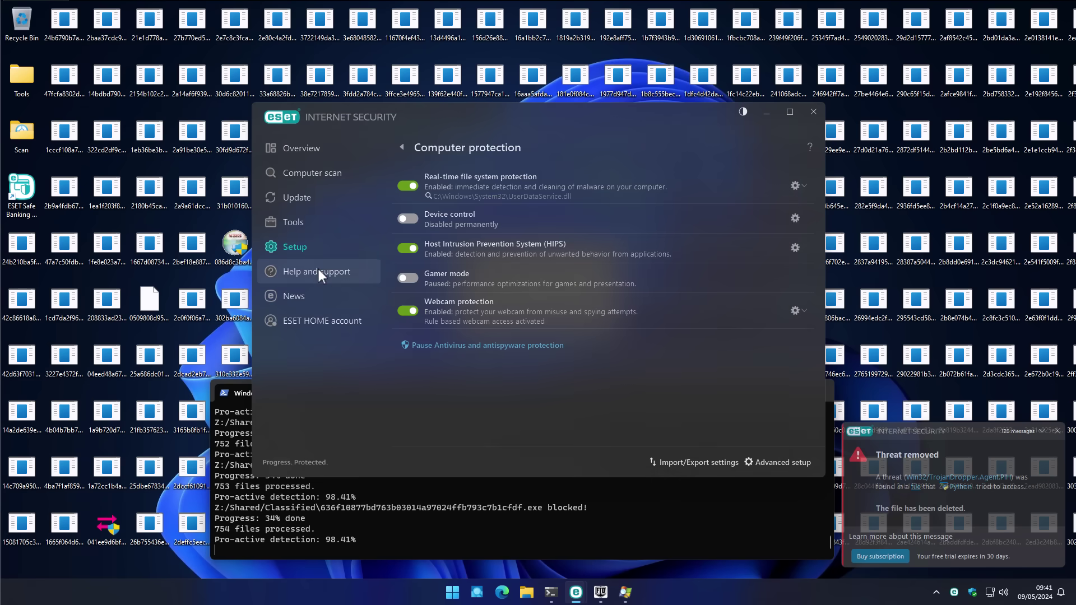
Glance at Network connections under Tools, then open the Running processes tool
{"action": "left_click", "coordinate": [296, 221]}
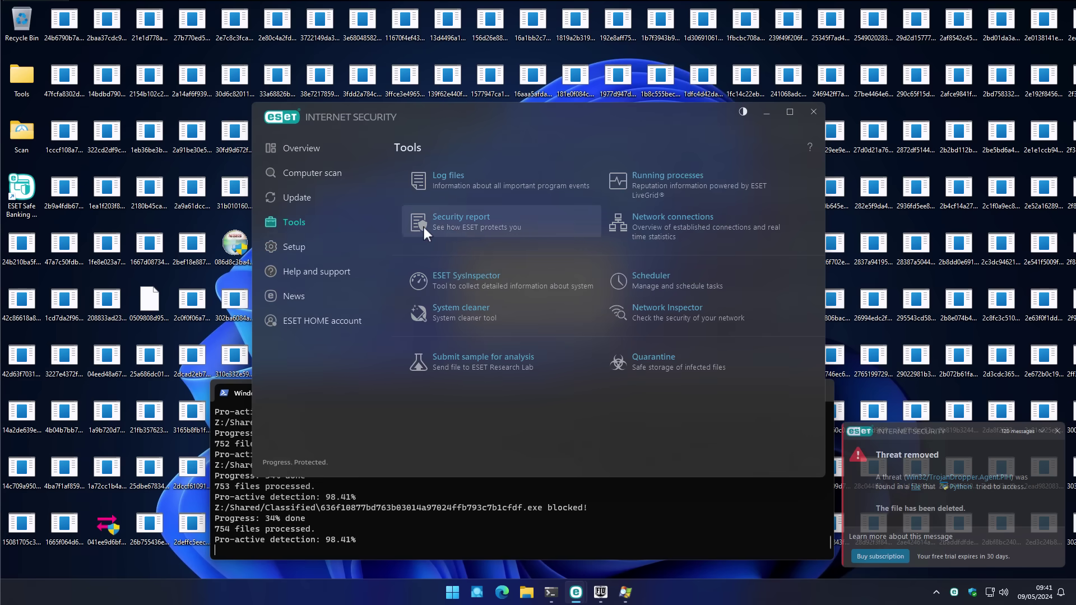
{"action": "left_click", "coordinate": [676, 221]}
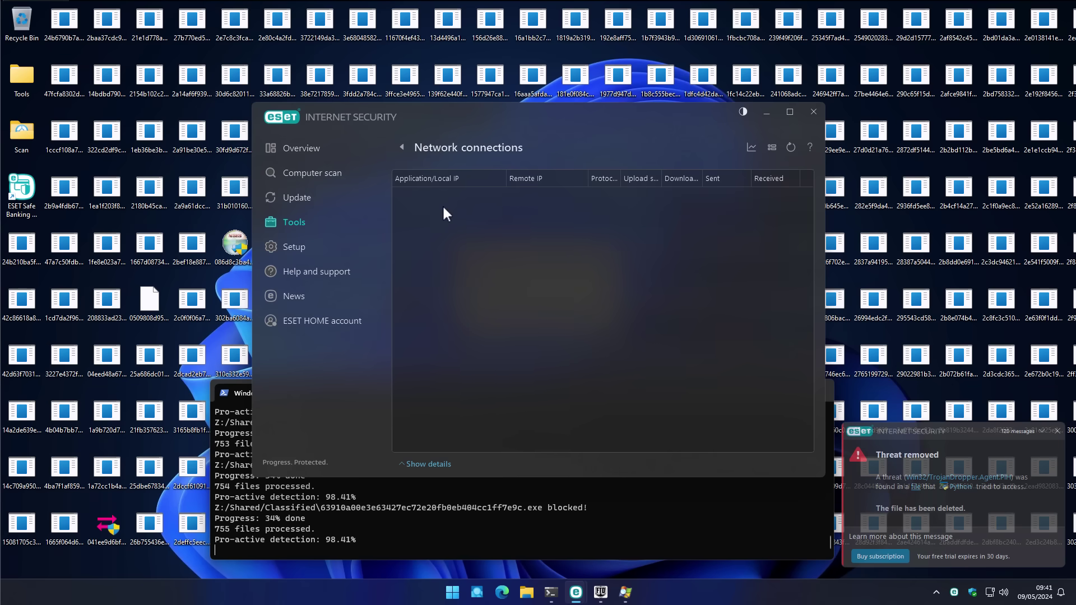
{"action": "key", "text": "BackSpace"}
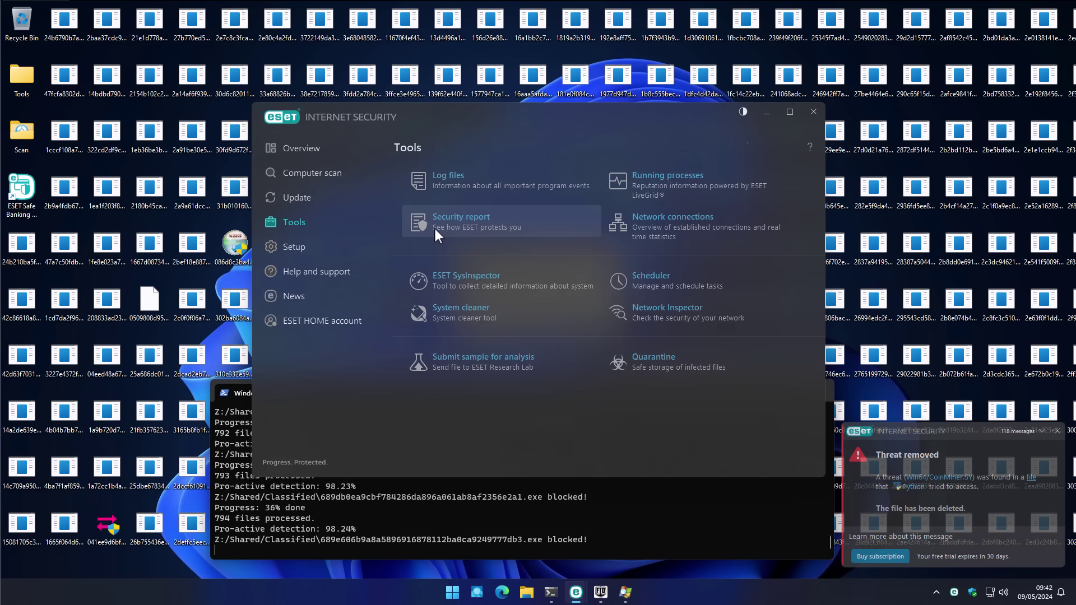
{"action": "left_click", "coordinate": [634, 179]}
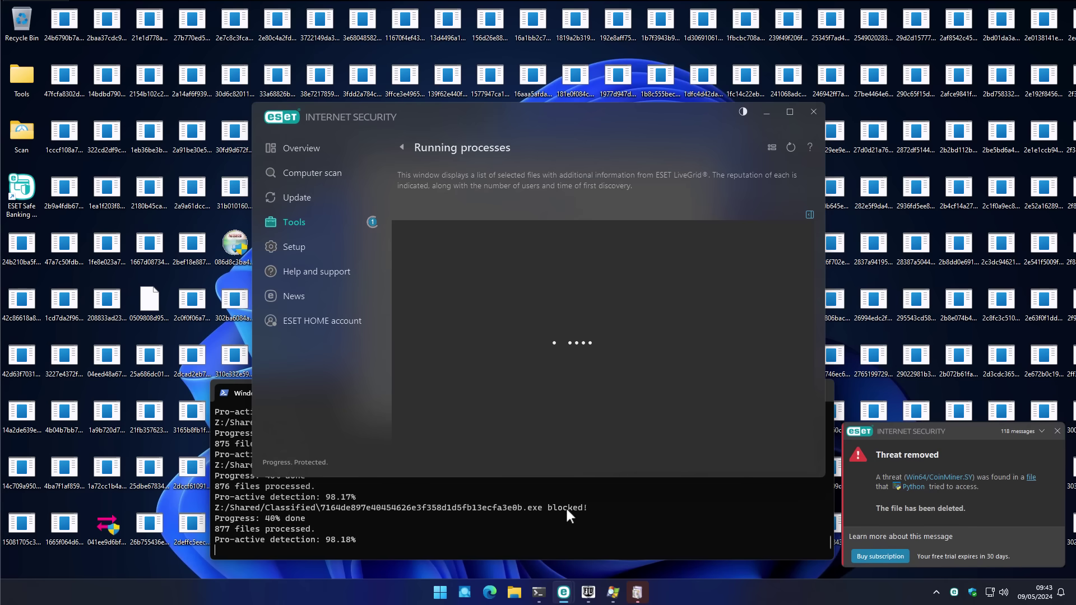
{"action": "left_click", "coordinate": [510, 512]}
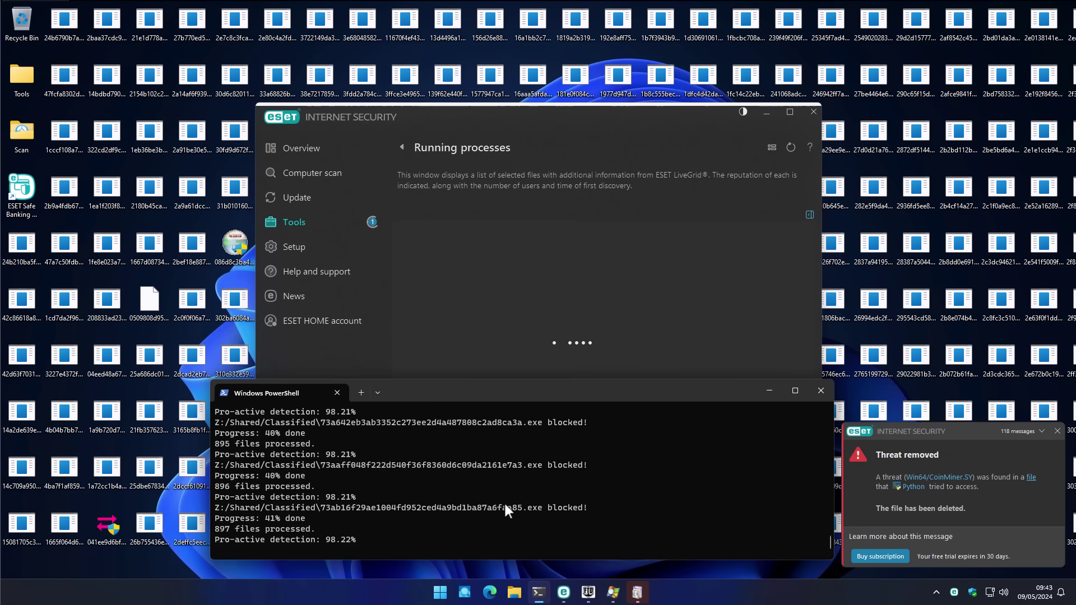
{"action": "left_click", "coordinate": [646, 593]}
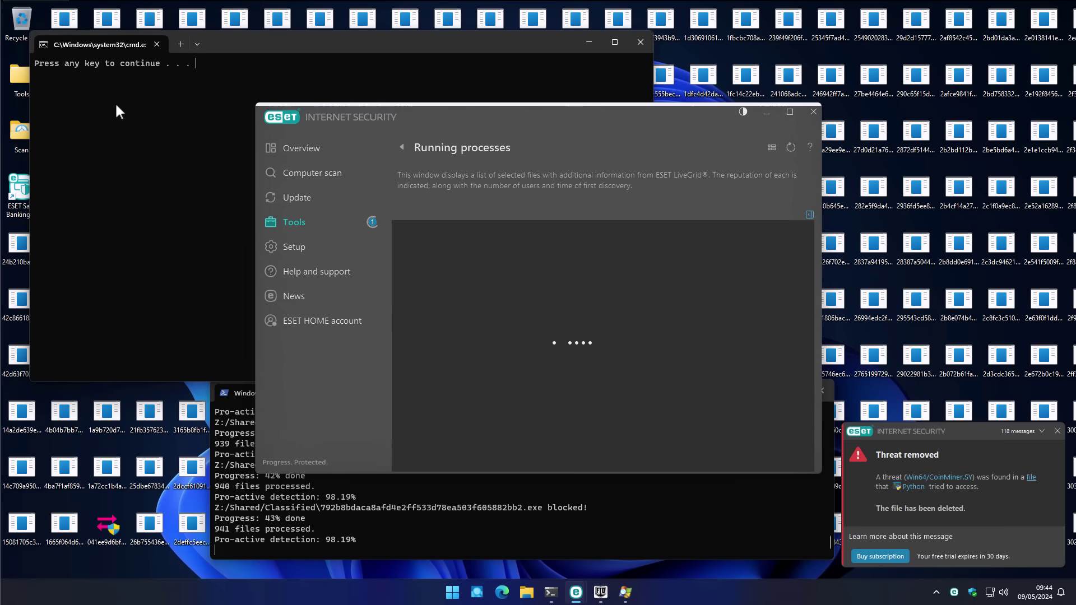
{"action": "left_click", "coordinate": [116, 105]}
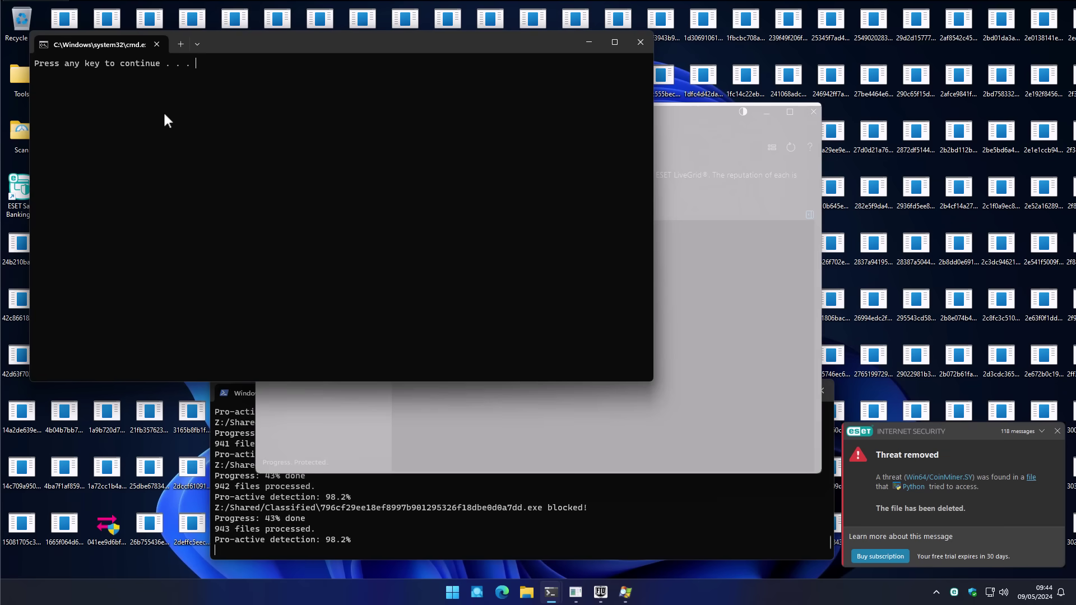
{"action": "key", "text": "Return"}
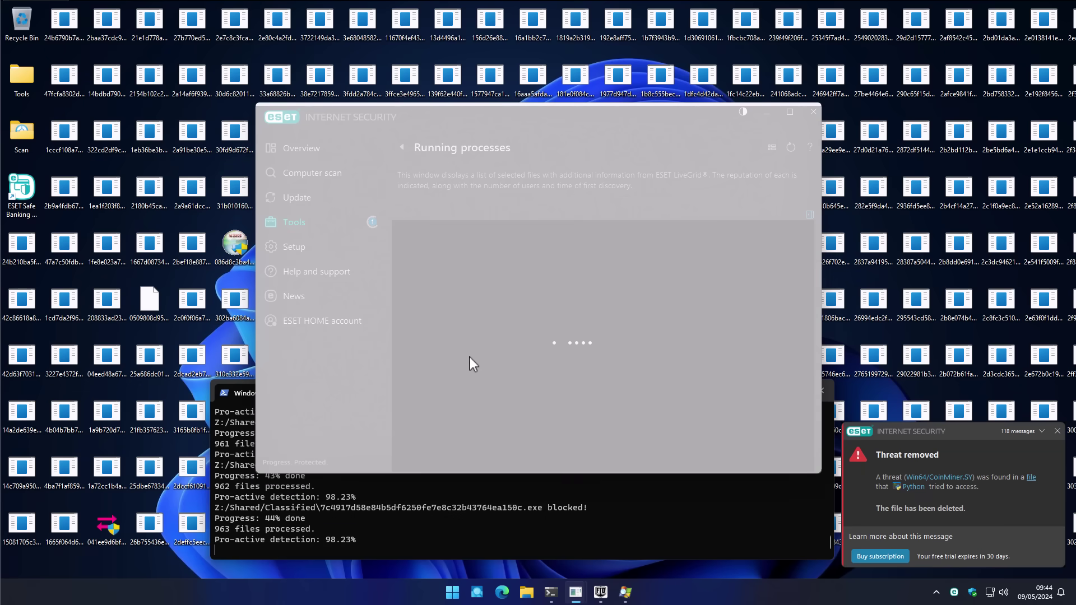
Check Task Manager, close the streamWriter window, then close Task Manager to return to ESET
{"action": "left_click", "coordinate": [508, 505]}
{"action": "key", "text": "ctrl+shift+Escape"}
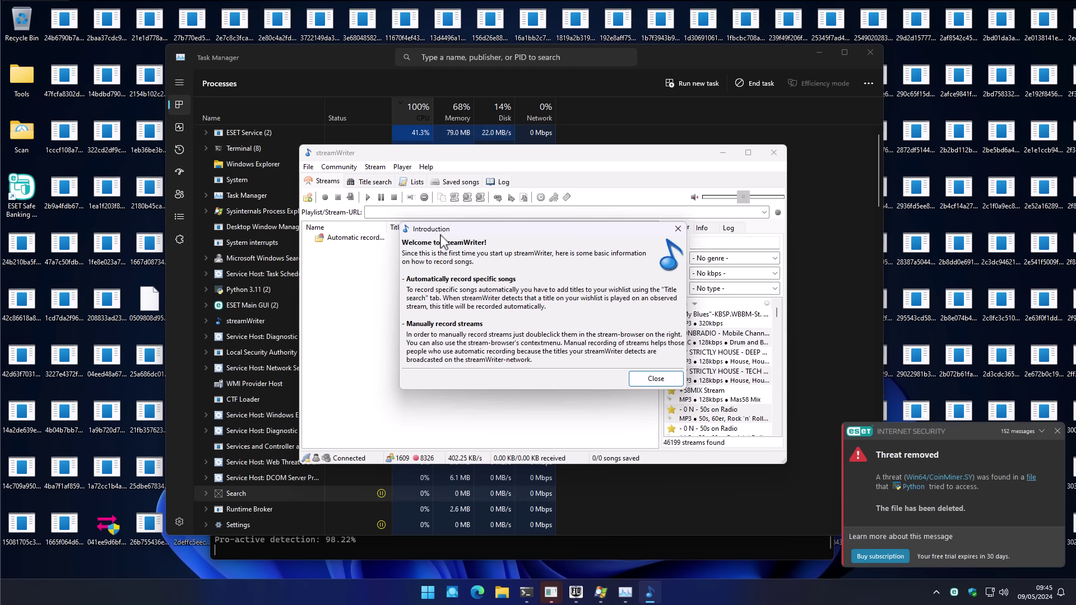
{"action": "left_click", "coordinate": [656, 379]}
{"action": "key", "text": "alt+F4"}
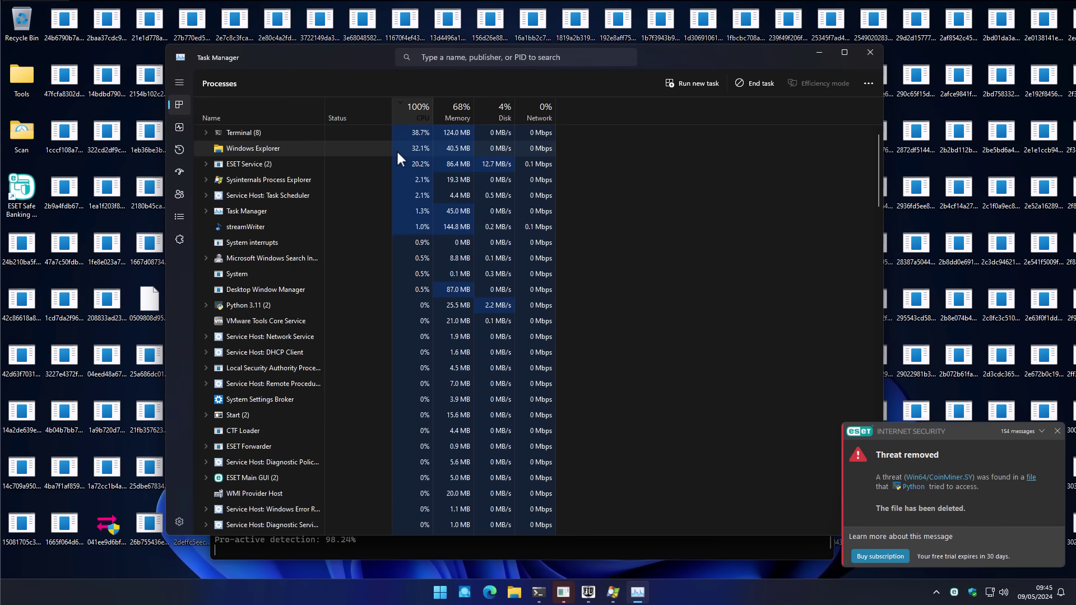
{"action": "key", "text": "alt+F4"}
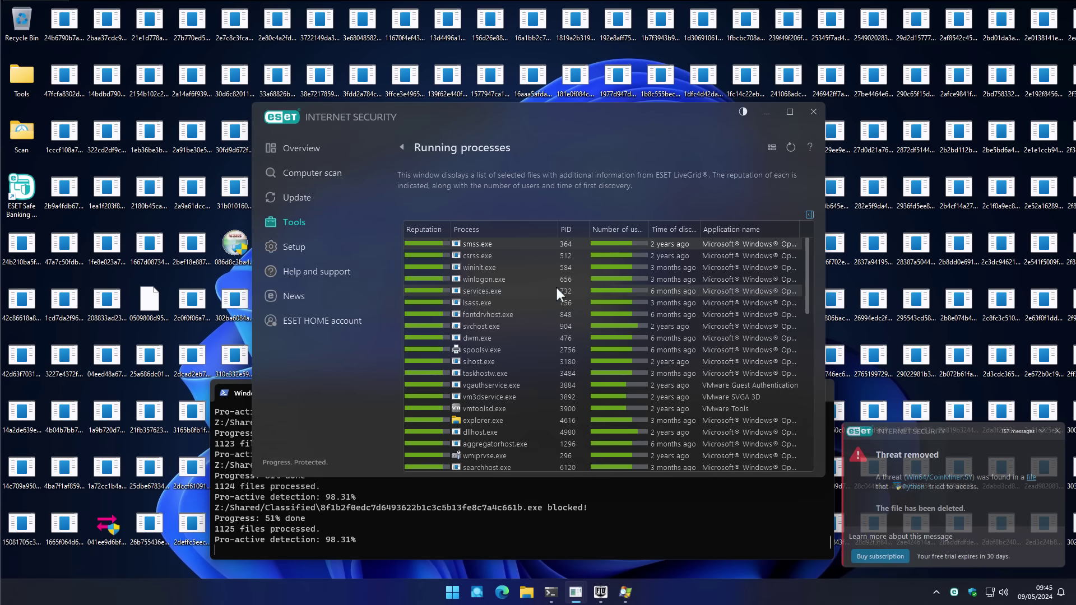
Scroll to the bottom of the running processes and inspect the 41329ca73a… sample's reputation
{"action": "scroll", "coordinate": [542, 281], "scroll_direction": "down", "scroll_amount": 3}
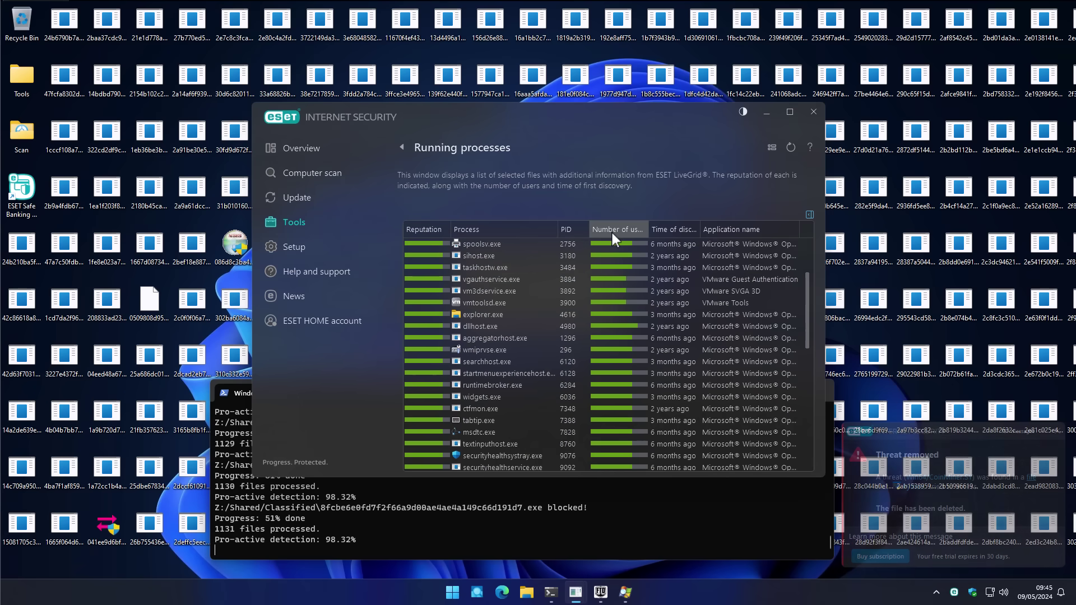
{"action": "scroll", "coordinate": [564, 317], "scroll_direction": "down", "scroll_amount": 10}
{"action": "left_click", "coordinate": [527, 372]}
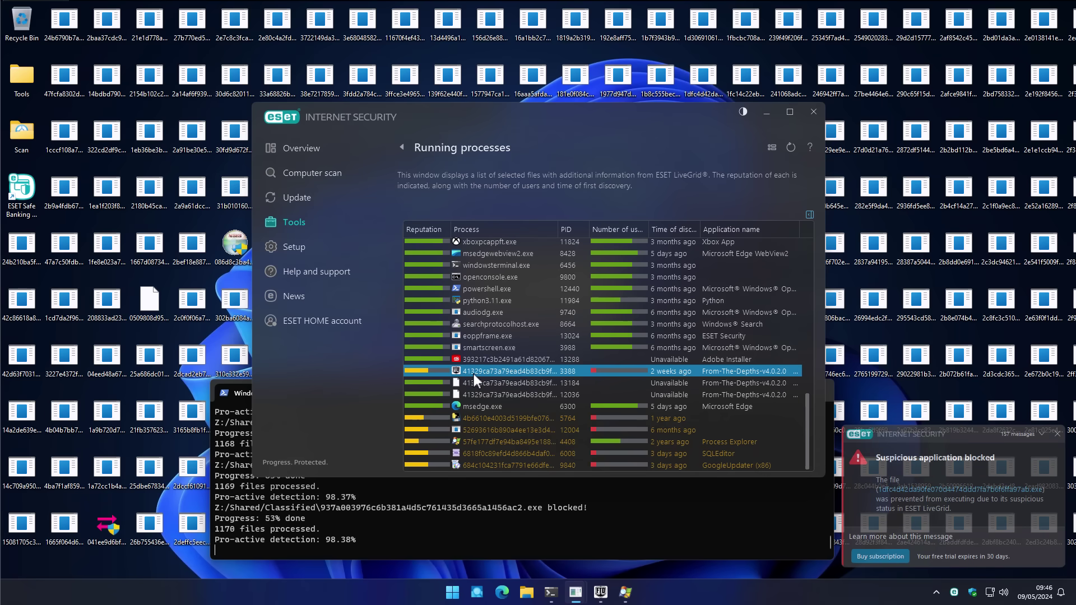
{"action": "mouse_move", "coordinate": [599, 369]}
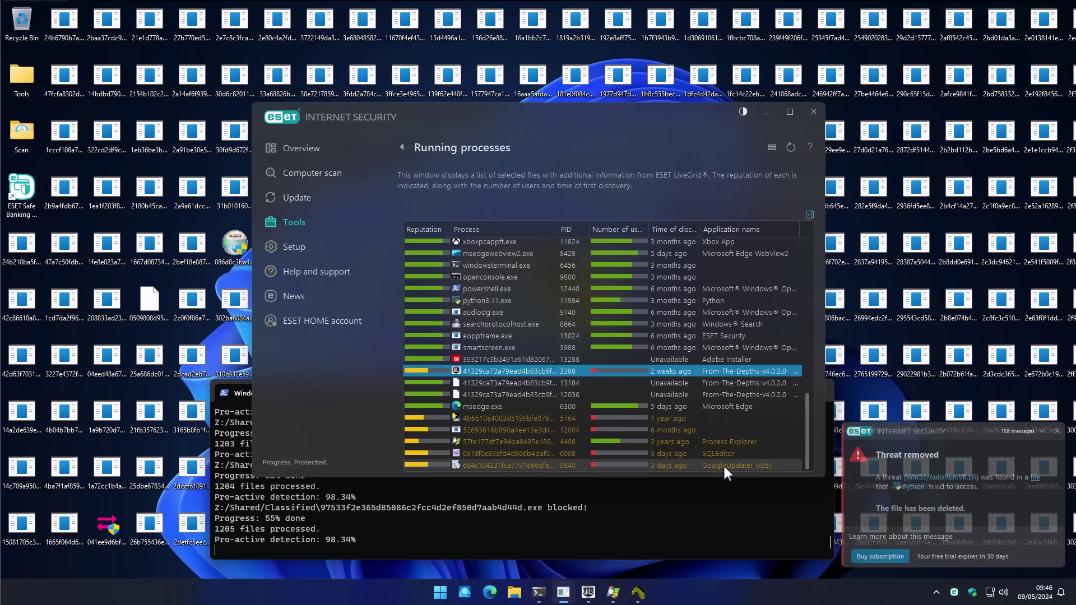
Inspect GoogleUpdater, keep the HIPS filtering mode on Automatic, and return to Overview
{"action": "left_click", "coordinate": [594, 466]}
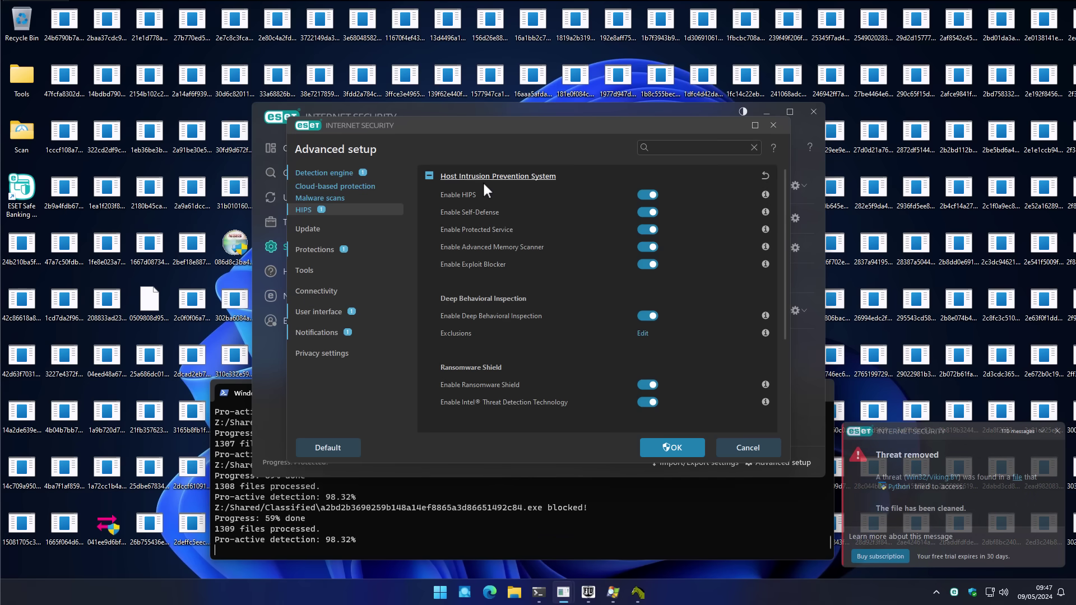
{"action": "scroll", "coordinate": [485, 186], "scroll_direction": "down", "scroll_amount": 3}
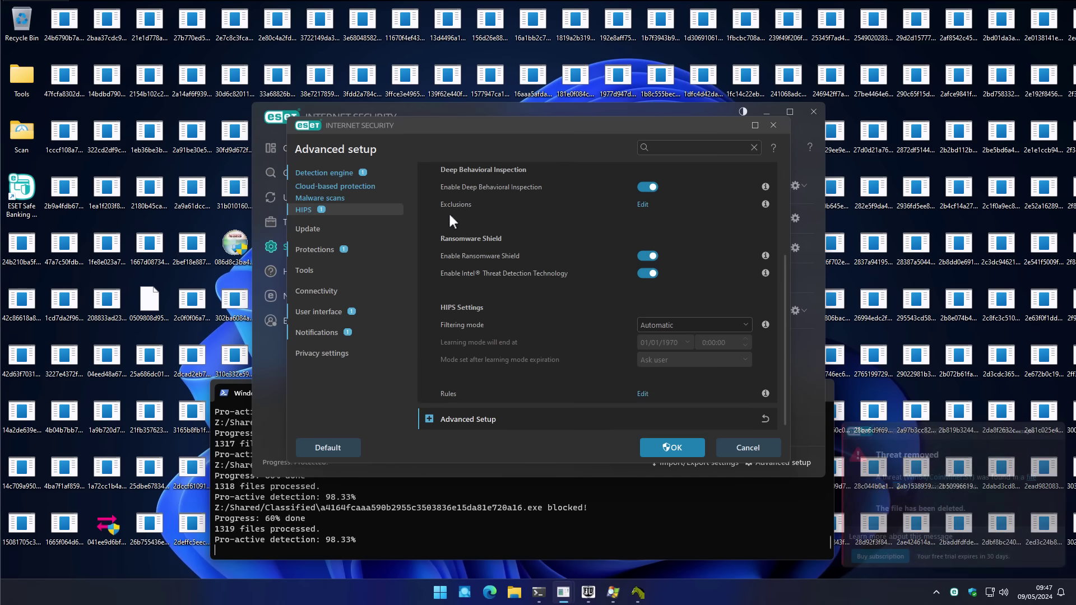
{"action": "left_click", "coordinate": [681, 326]}
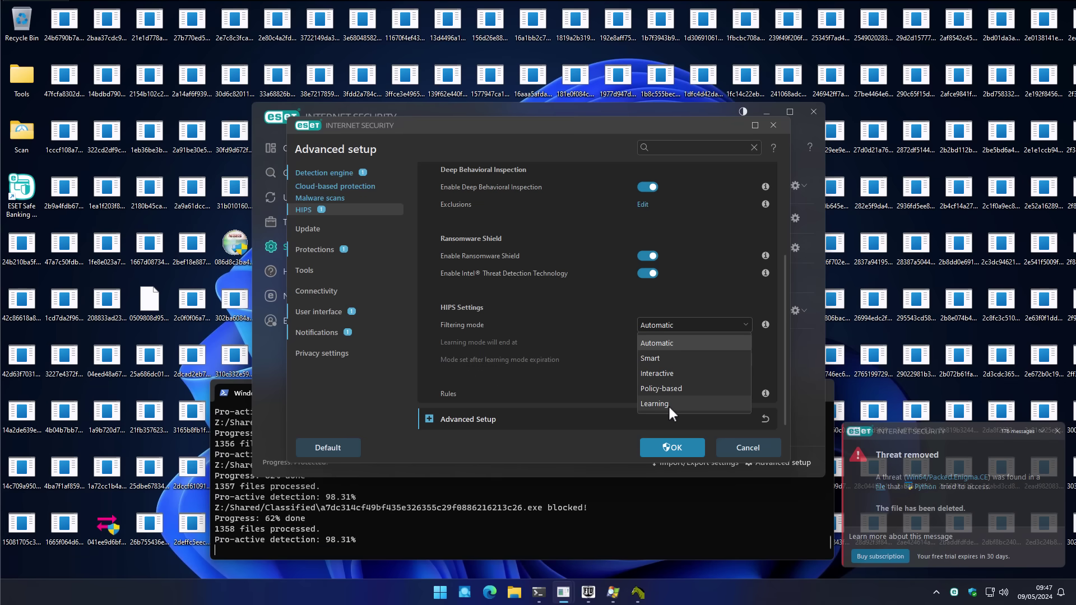
{"action": "left_click", "coordinate": [661, 328]}
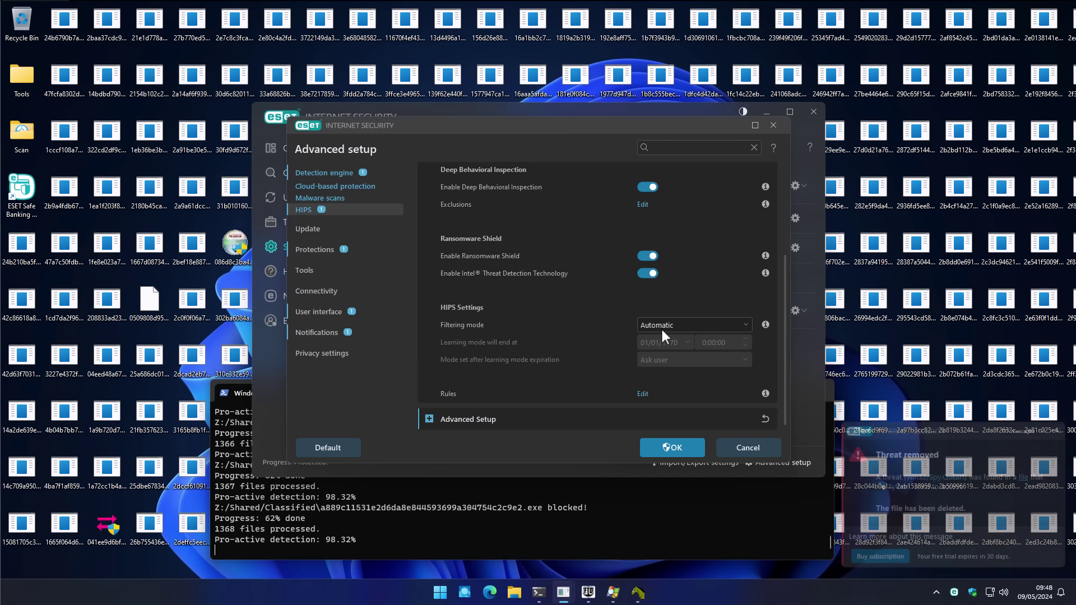
{"action": "key", "text": "Return"}
{"action": "left_click", "coordinate": [303, 150]}
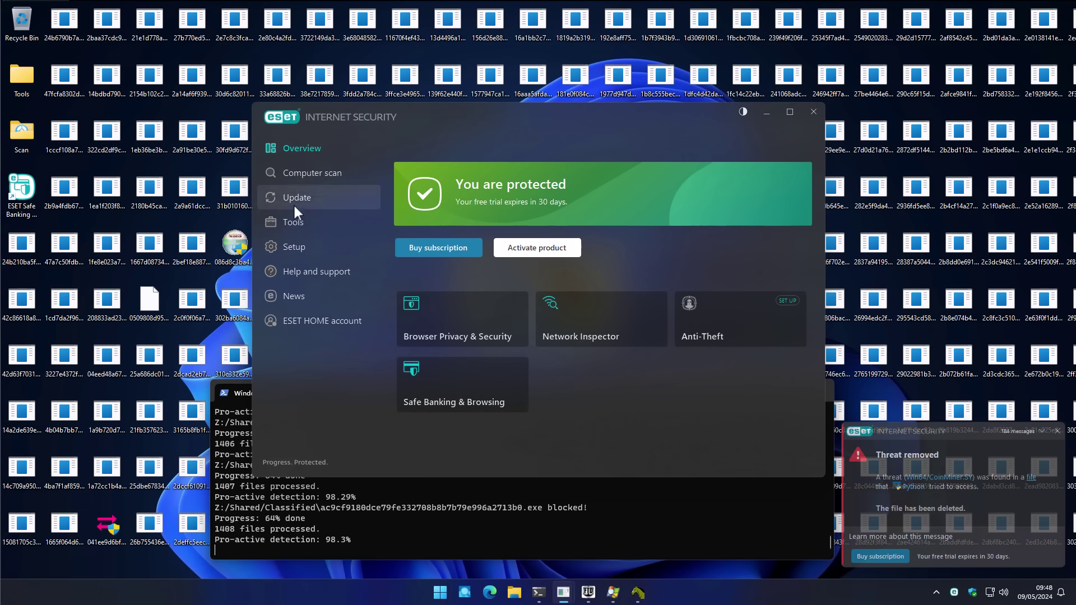
Glance at the Setup categories, go back to Overview, and bring the PowerShell test forward
{"action": "left_click", "coordinate": [297, 248]}
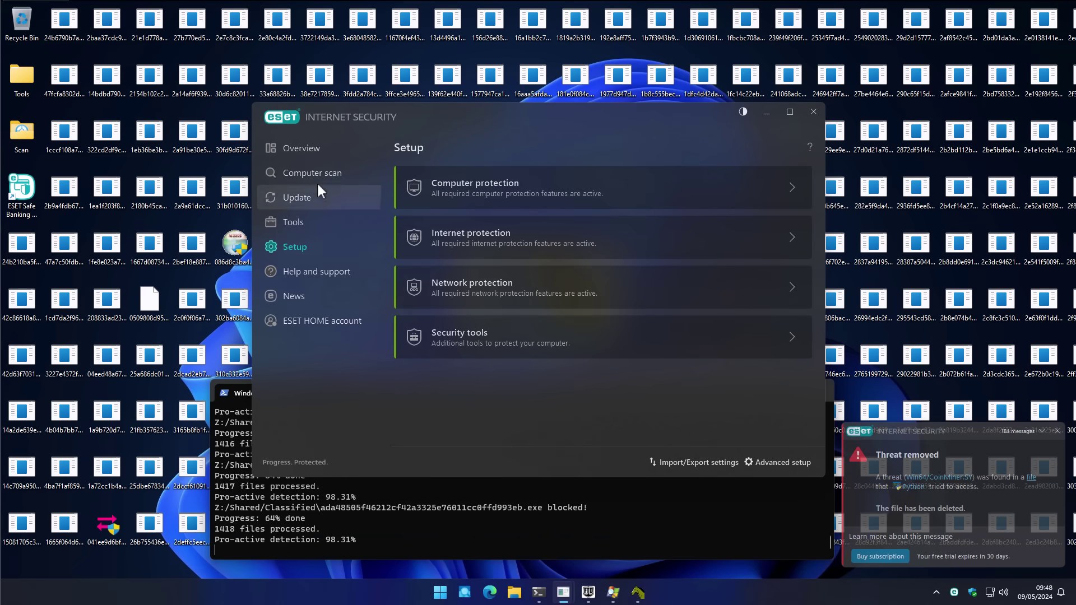
{"action": "left_click", "coordinate": [377, 147]}
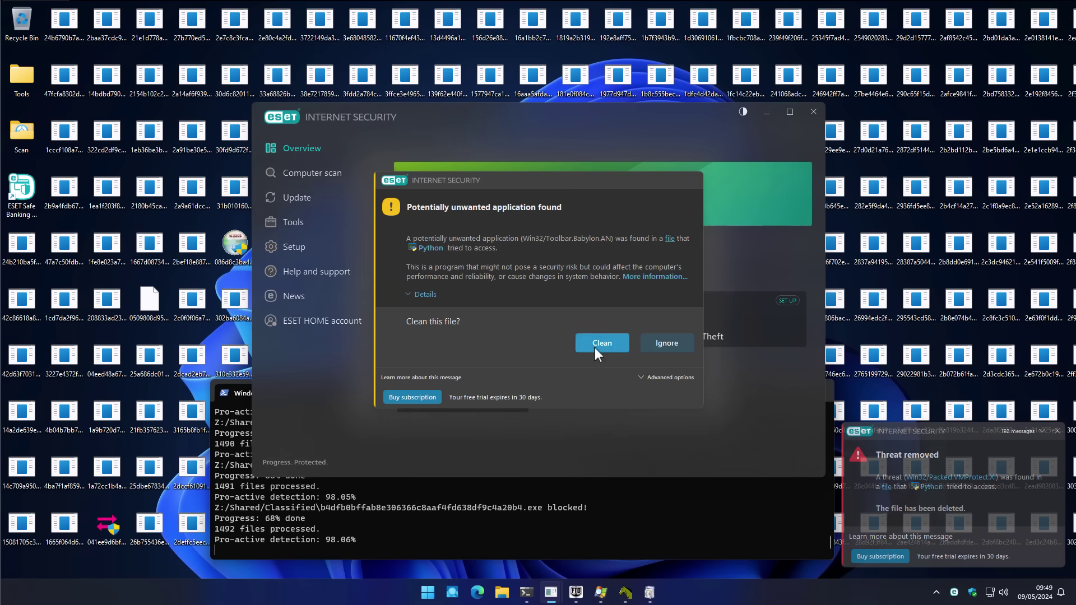
{"action": "left_click", "coordinate": [577, 522]}
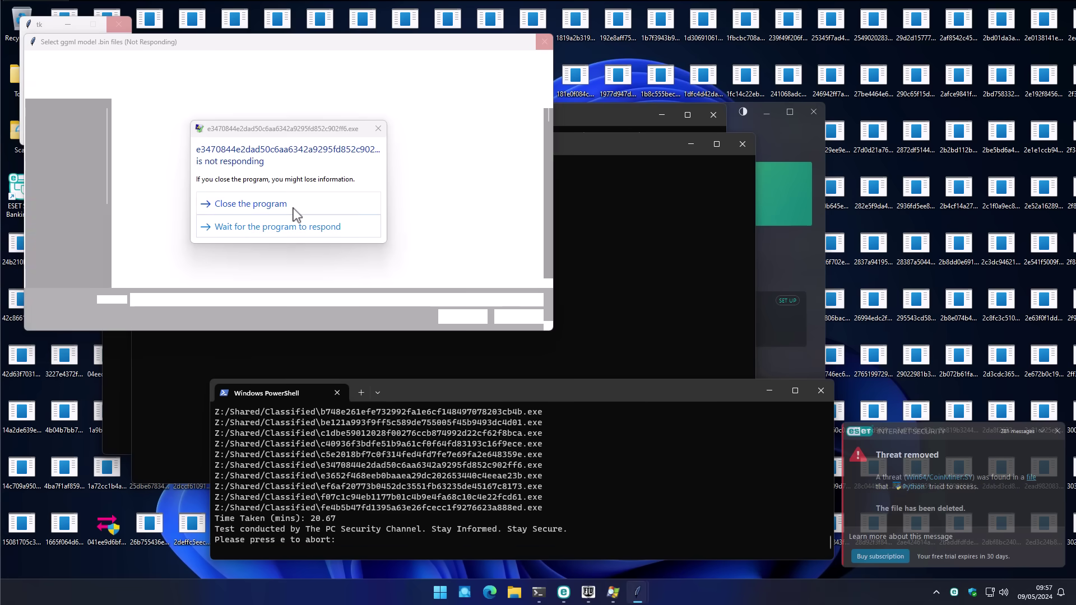
Close the hung sample, scroll up to the 98.22% summary, and clean the flagged PUA file
{"action": "left_click", "coordinate": [289, 205]}
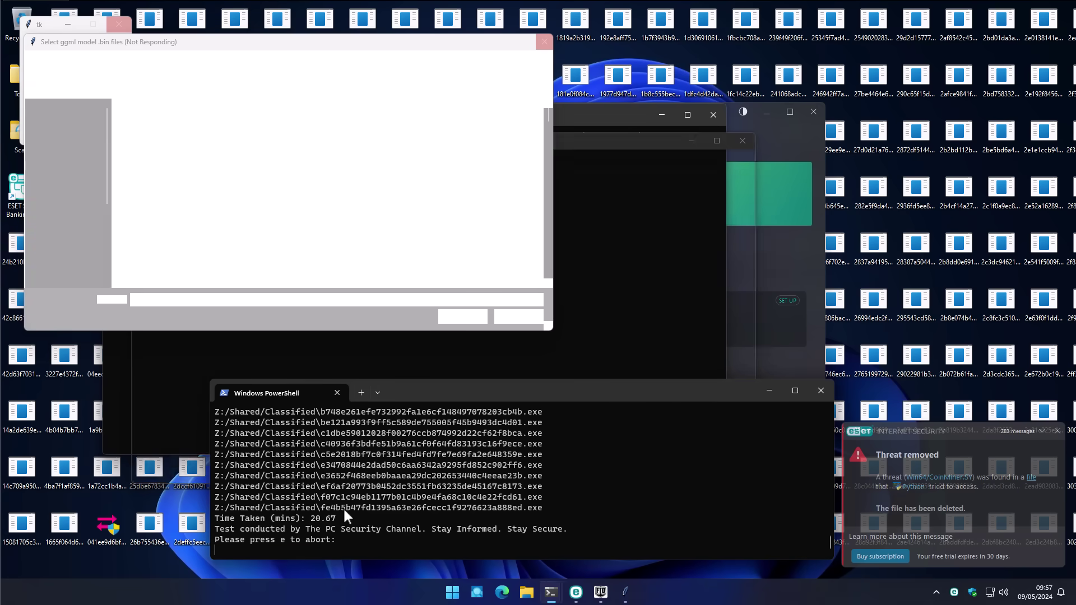
{"action": "scroll", "coordinate": [347, 503], "scroll_direction": "up", "scroll_amount": 14}
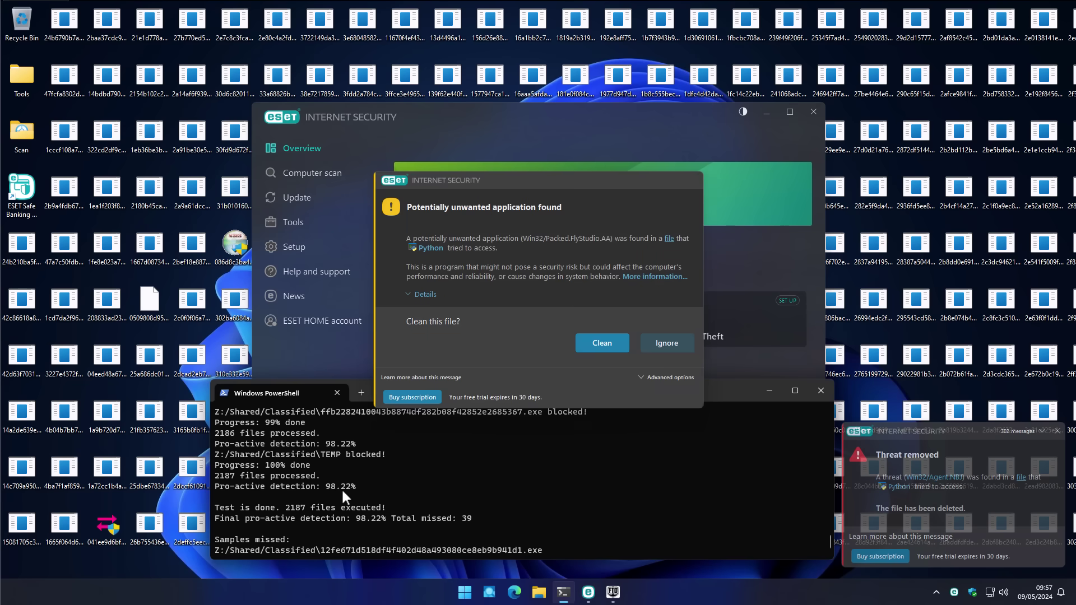
{"action": "left_click", "coordinate": [593, 346]}
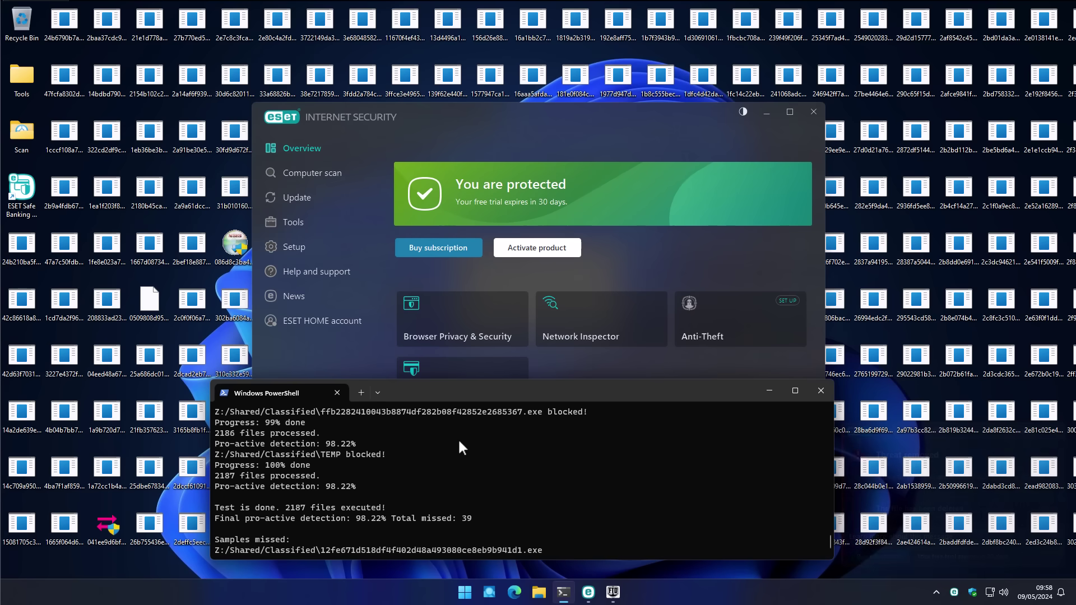
Minimize PowerShell and exit the stray setup installer without installing anything
{"action": "left_click", "coordinate": [769, 390]}
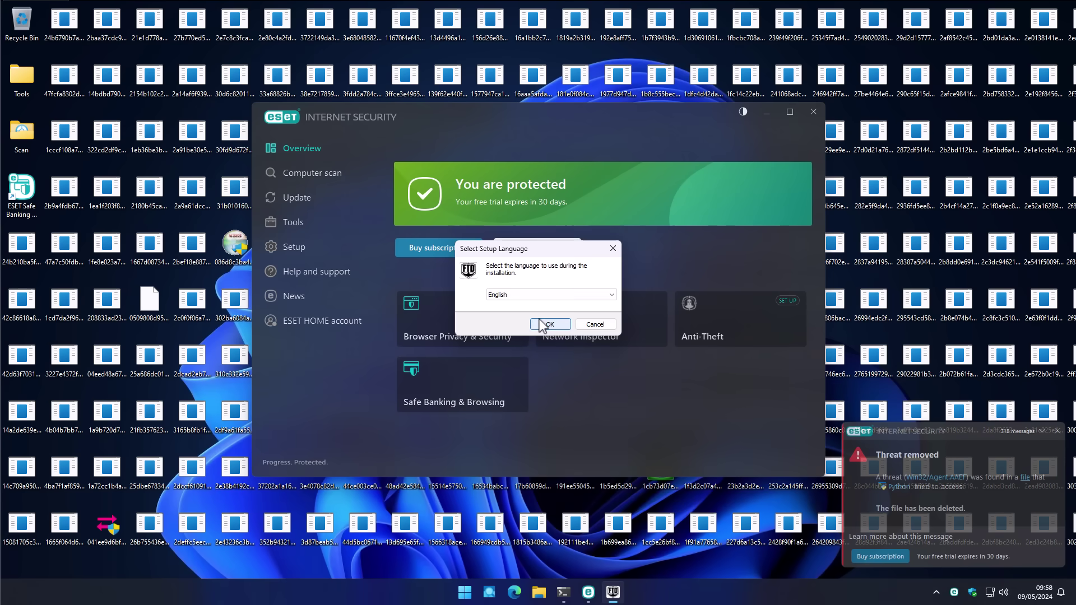
{"action": "left_click", "coordinate": [543, 326]}
{"action": "left_click", "coordinate": [569, 333]}
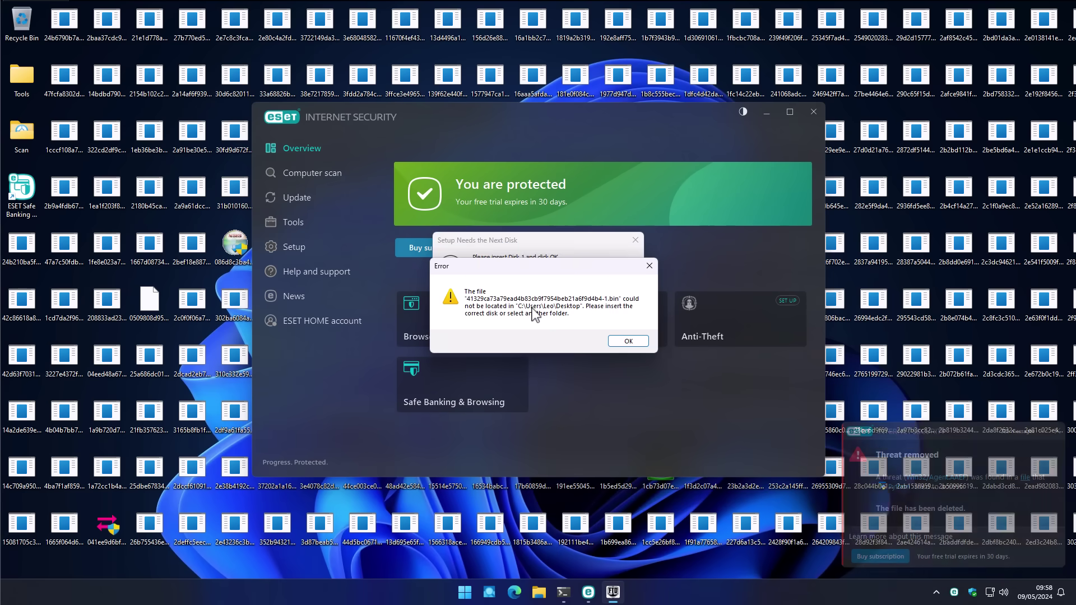
{"action": "left_click", "coordinate": [630, 341]}
{"action": "left_click", "coordinate": [628, 333]}
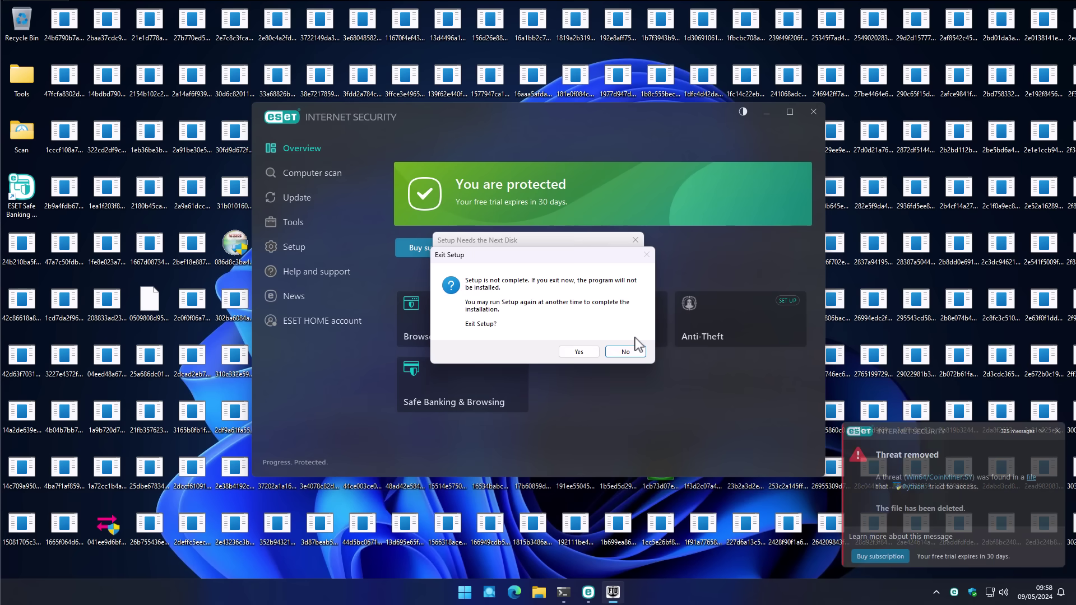
{"action": "left_click", "coordinate": [579, 352]}
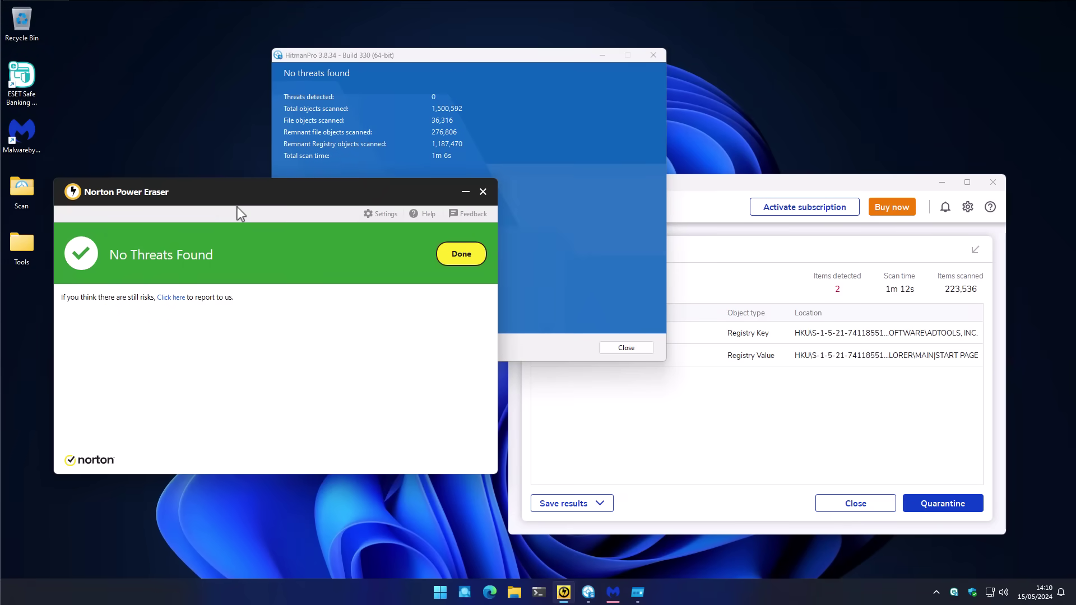
Dismiss Norton Power Eraser's no-threats result and close HitmanPro's clean scan results
{"action": "left_click", "coordinate": [470, 261]}
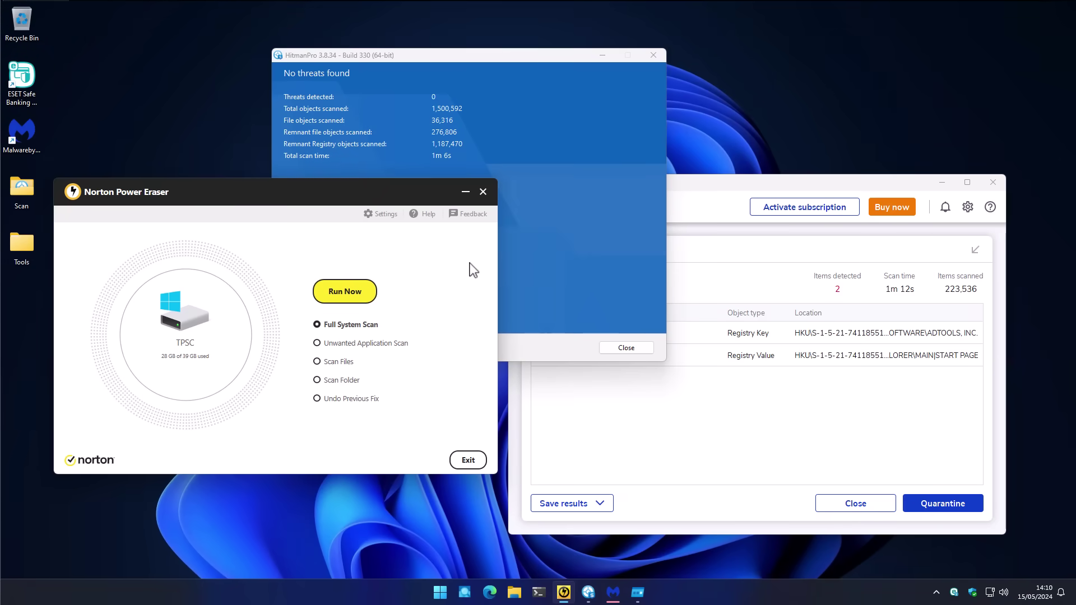
{"action": "left_click", "coordinate": [482, 192]}
{"action": "left_click", "coordinate": [625, 349]}
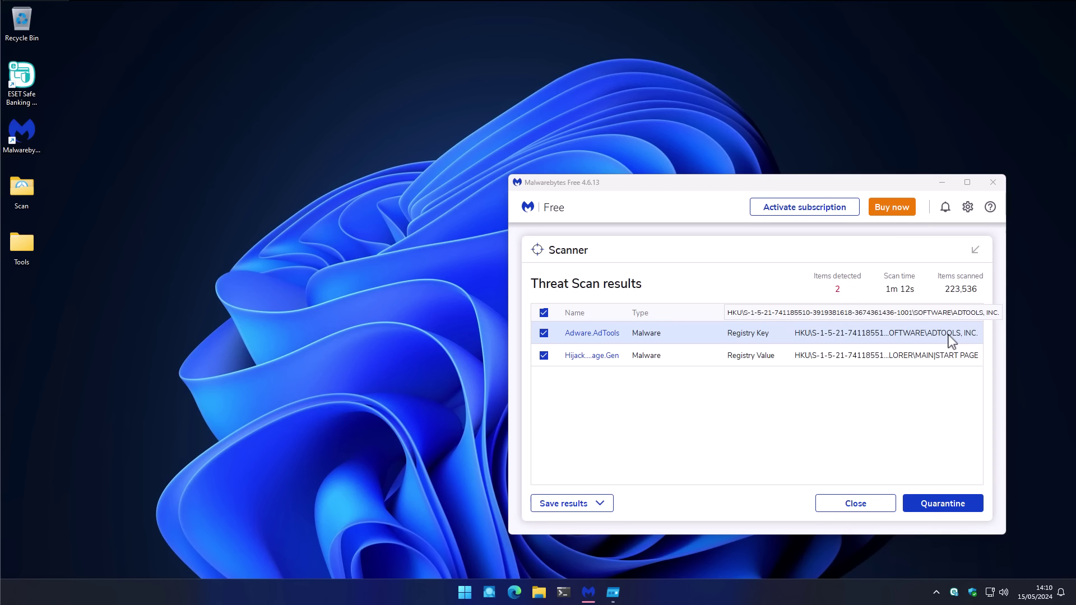
Open Autoruns and scroll the Everything list through the Explorer and Internet Explorer entries
{"action": "left_click", "coordinate": [616, 593]}
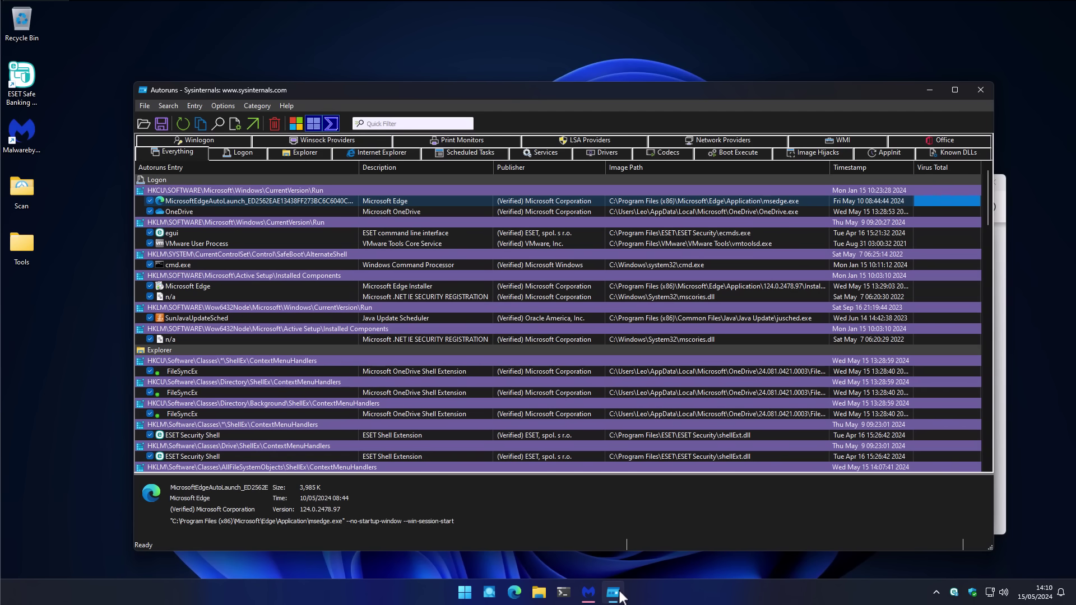
{"action": "scroll", "coordinate": [603, 463], "scroll_direction": "down", "scroll_amount": 5}
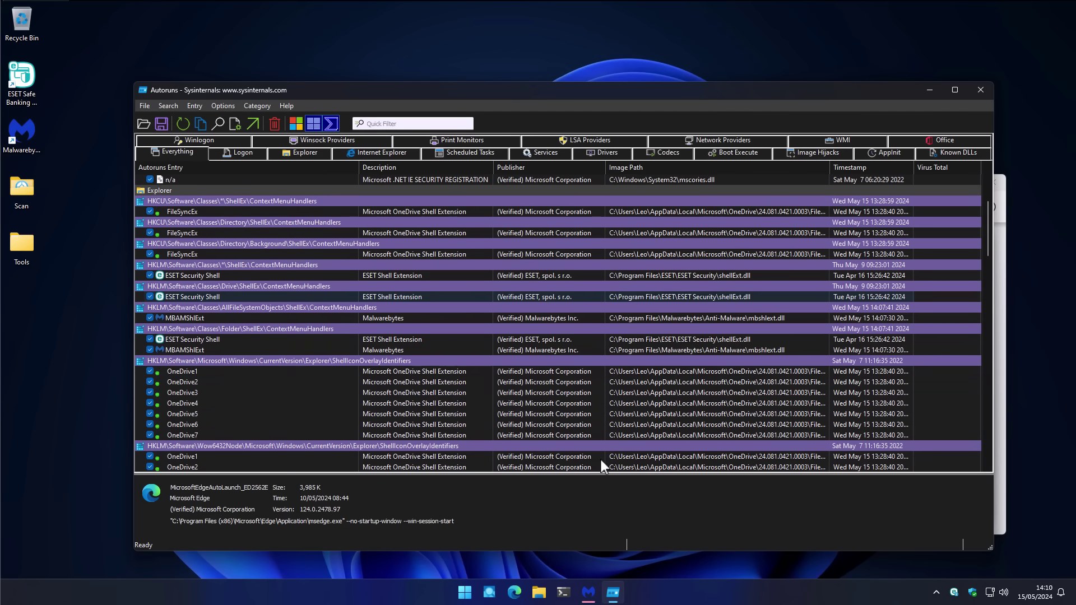
{"action": "scroll", "coordinate": [601, 461], "scroll_direction": "down", "scroll_amount": 4}
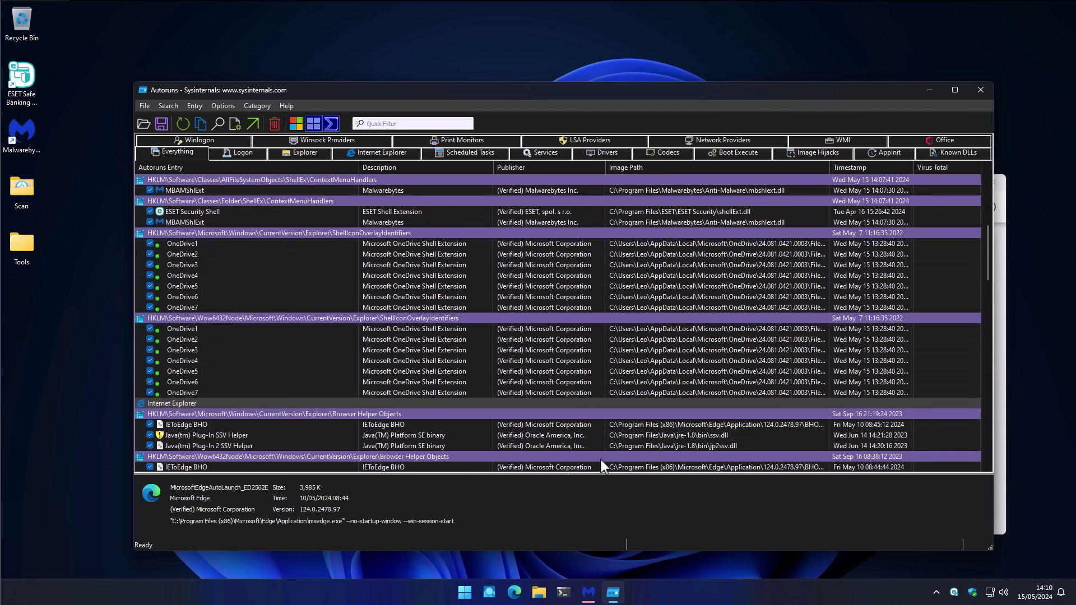
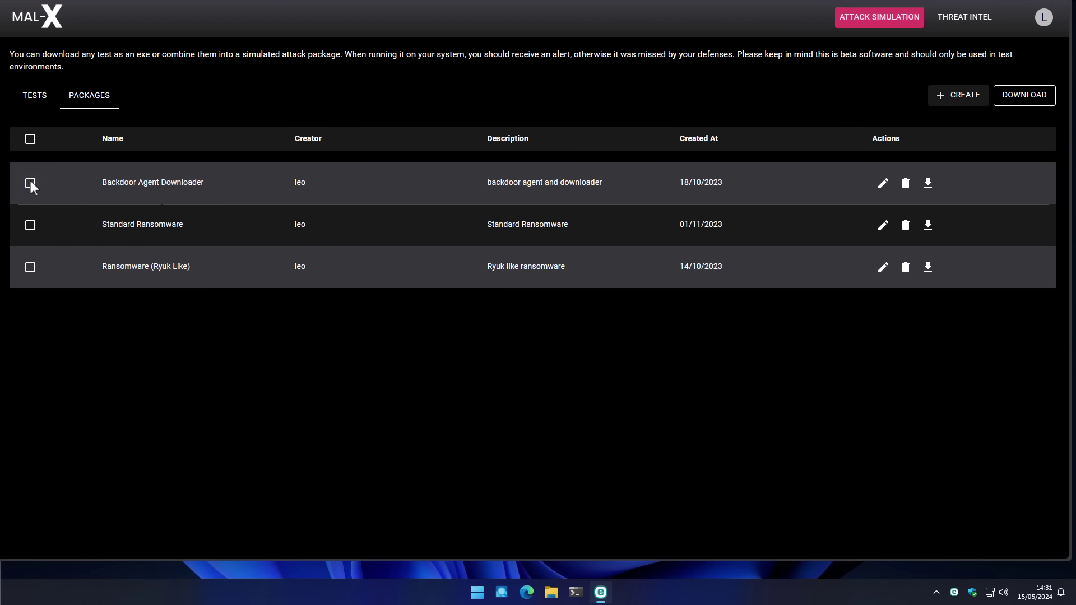
Select the Backdoor Agent Downloader package in the Packages tab for download
{"action": "left_click", "coordinate": [31, 183]}
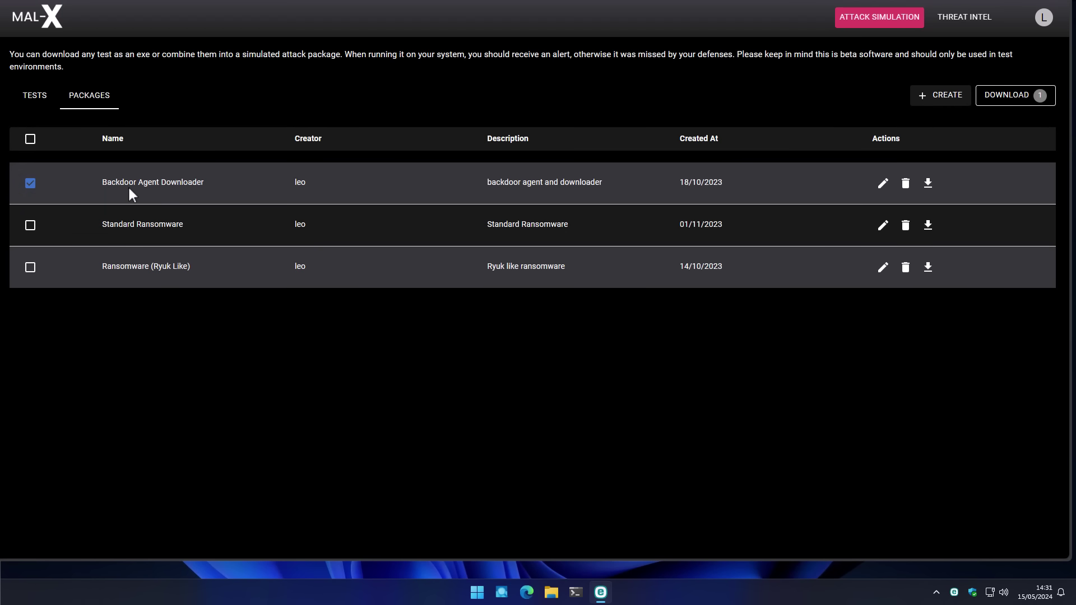
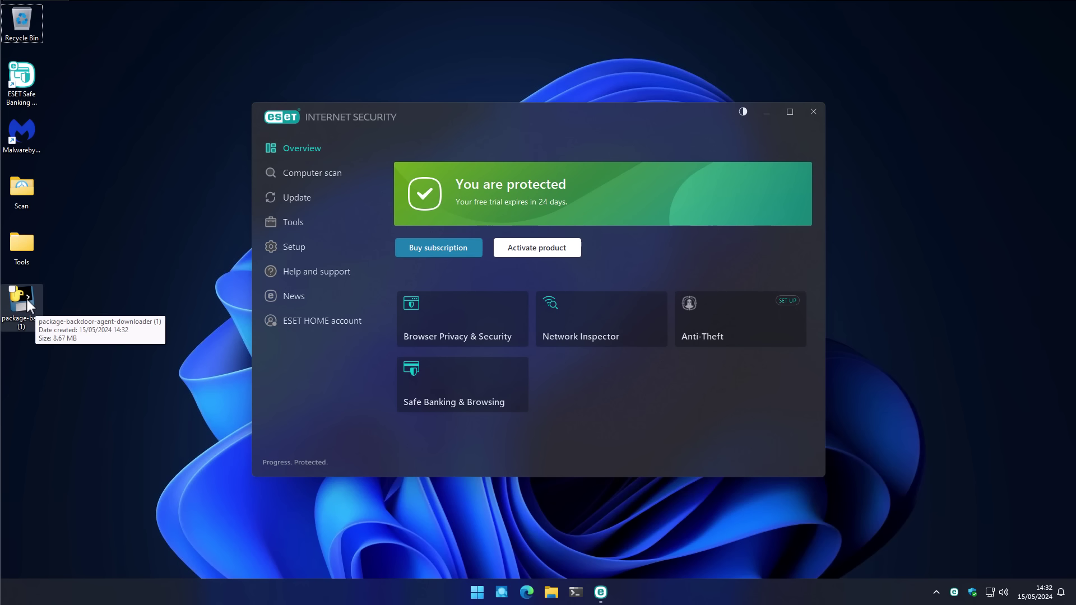
Run the 'package-backdoor-agent-downloader (1).exe' sample from the desktop so the UAC prompt appears
{"action": "double_click", "coordinate": [27, 301]}
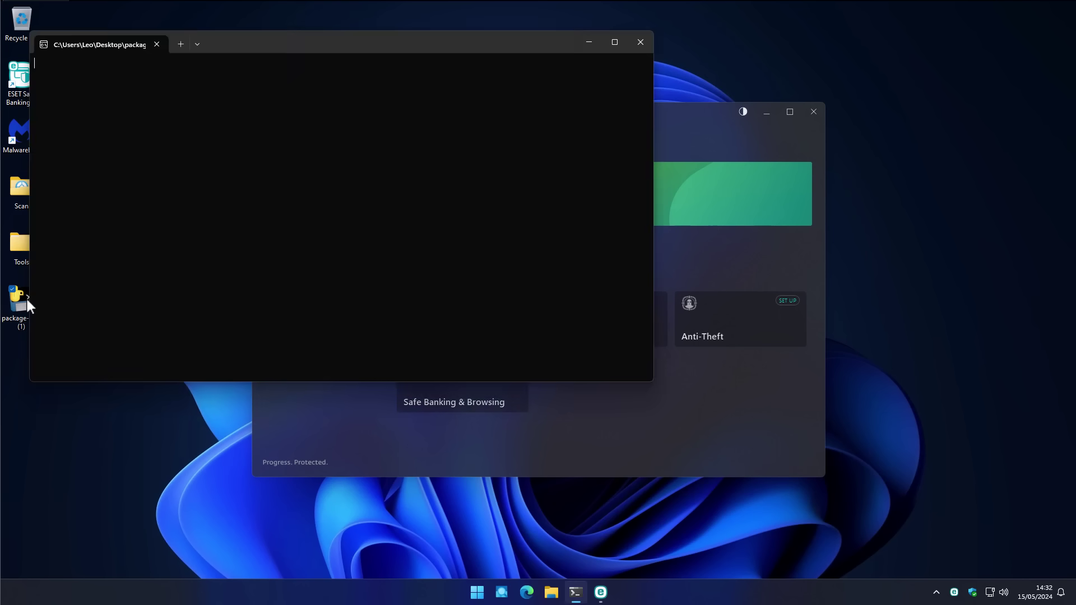
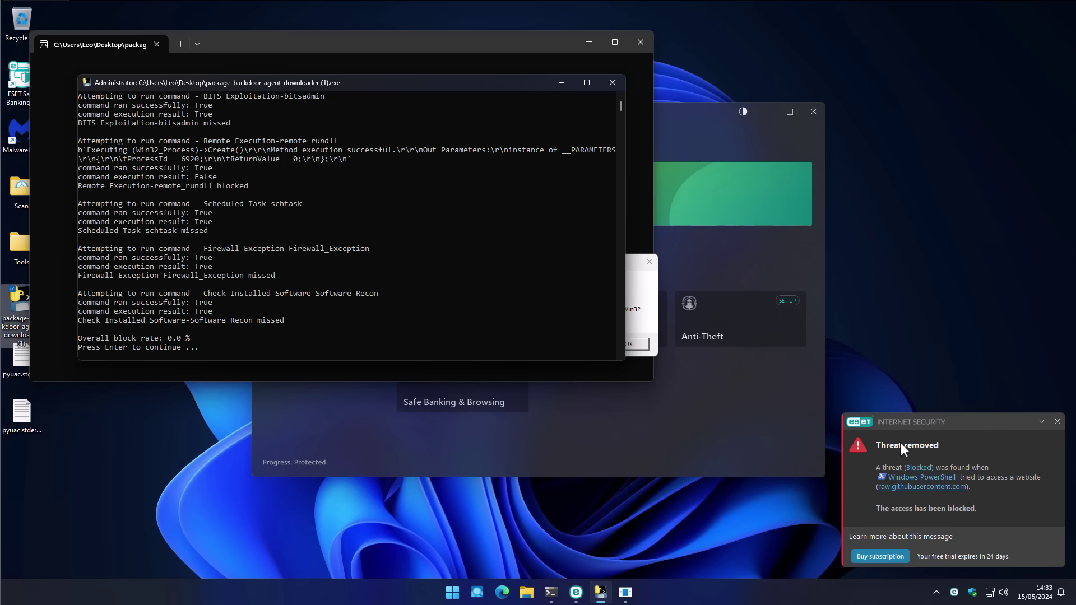
Close the ESET 'Threat removed' notification to reveal the 0.0 % block rate results
{"action": "left_click", "coordinate": [1056, 420]}
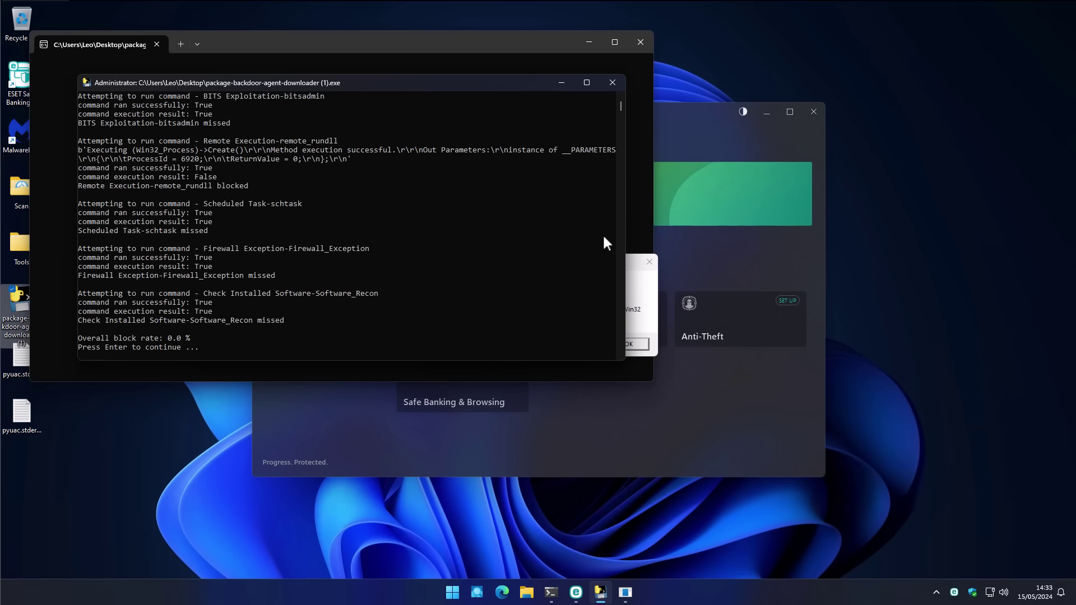
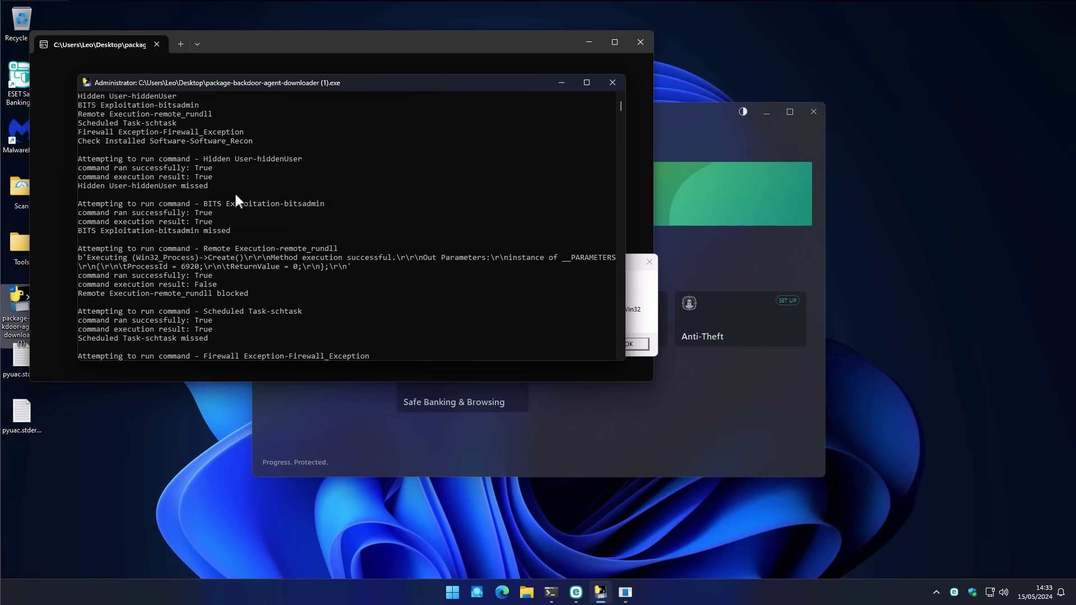
Review the backdoor results showing a 0.0% block rate, then close the test console
{"action": "scroll", "coordinate": [236, 197], "scroll_direction": "up", "scroll_amount": 1}
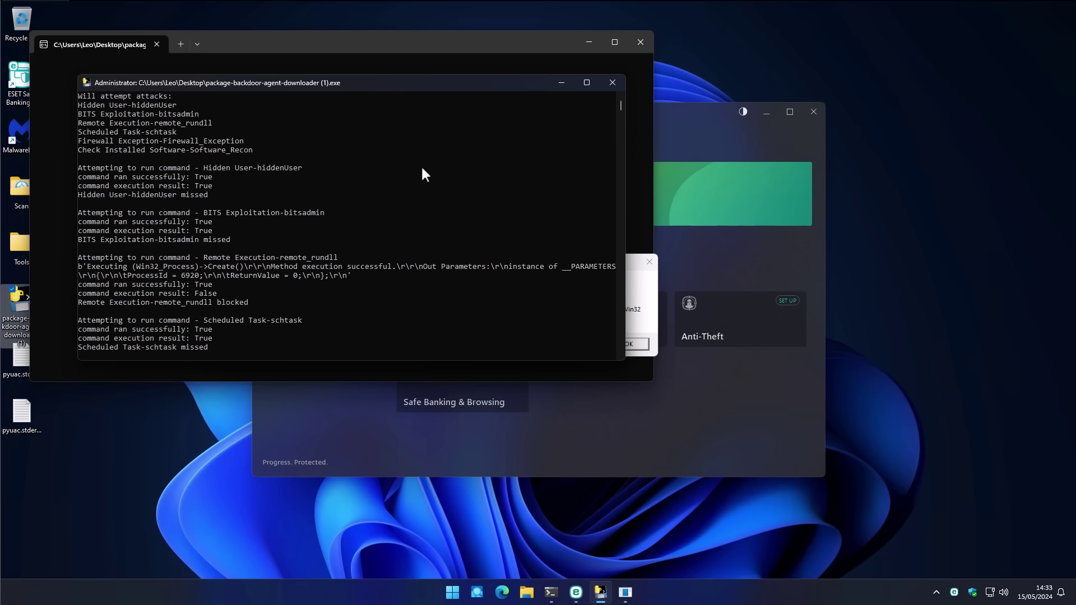
{"action": "left_click", "coordinate": [610, 84]}
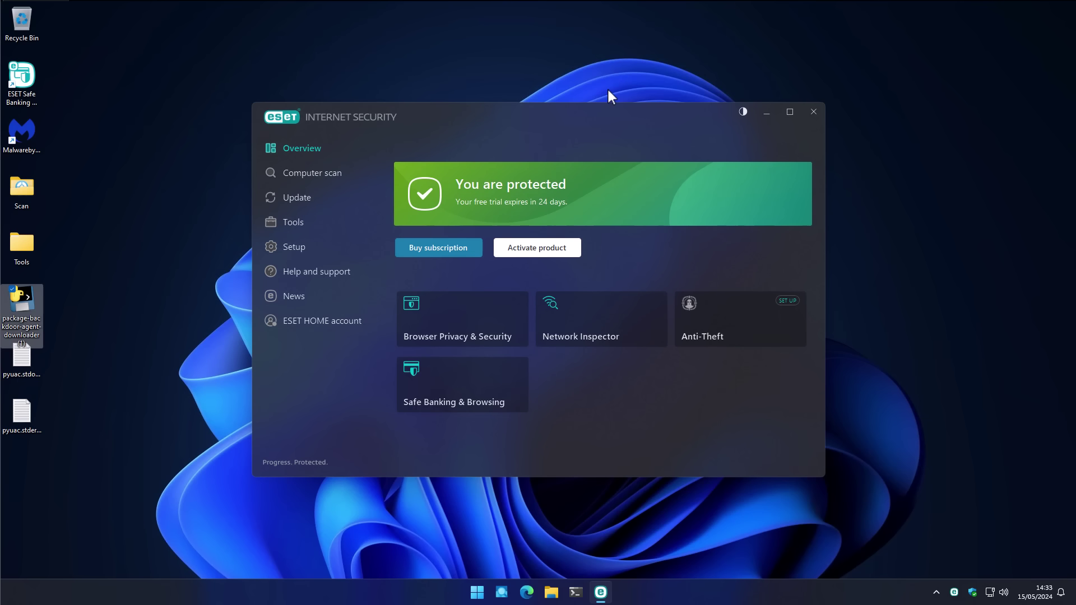
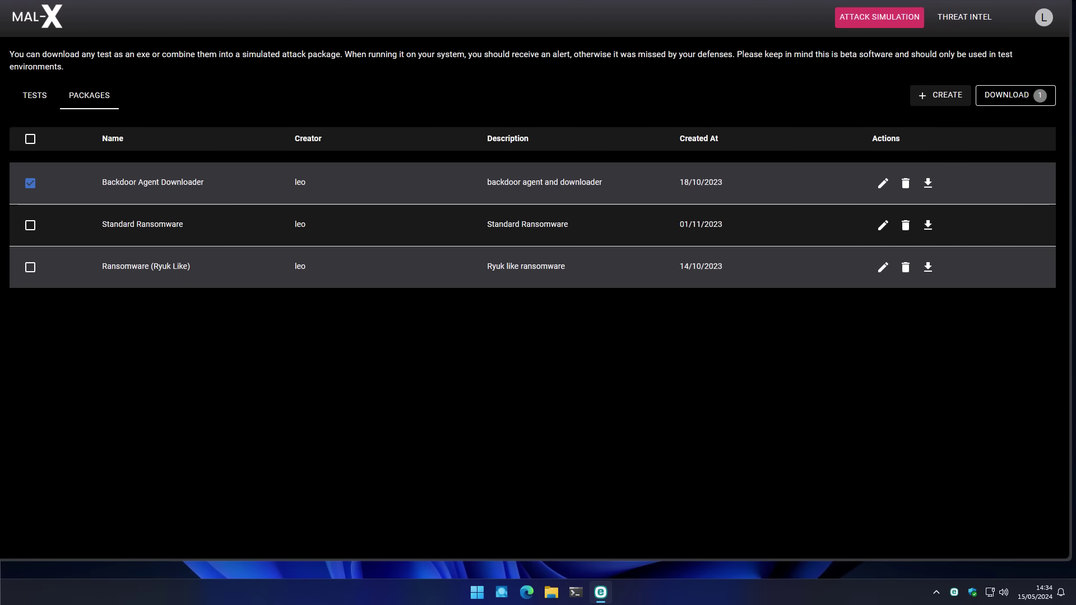
Switch MAL-X to the TESTS page listing the individual attack simulations
{"action": "left_click", "coordinate": [45, 102]}
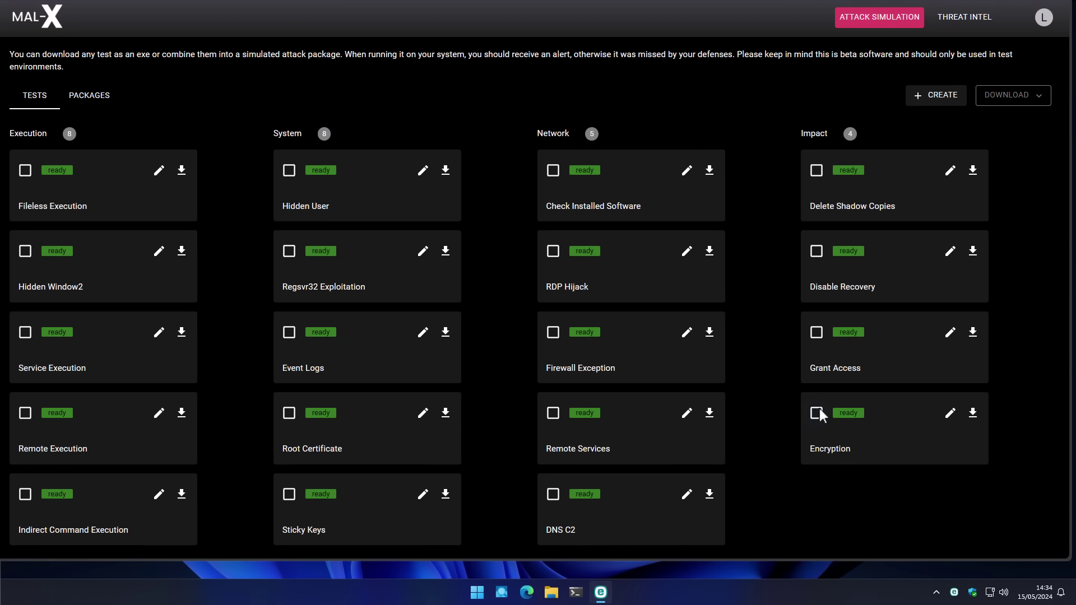
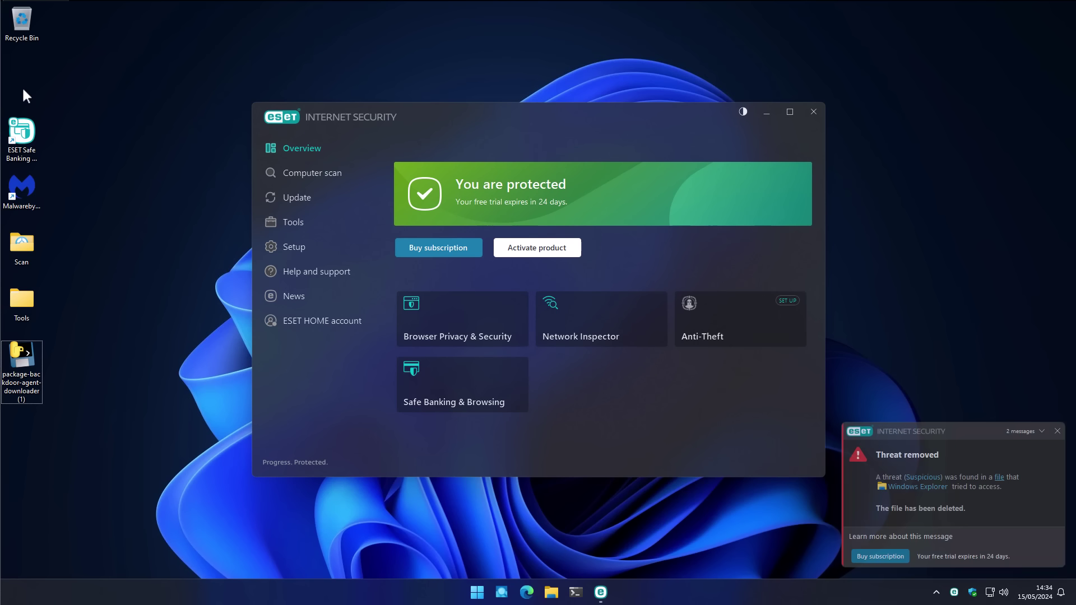
Open the knowledge-base article for the suspicious test-encryption.exe detection from the 'Threat removed' notification
{"action": "left_click", "coordinate": [918, 478]}
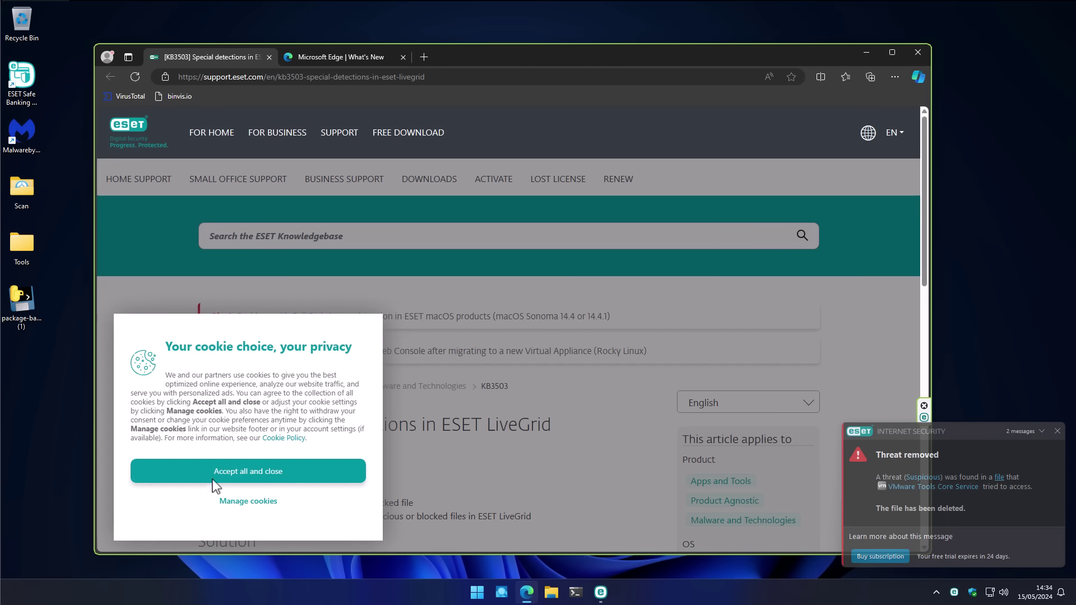
Accept all cookies on the KB3503 LiveGrid article, review it, then close both Edge tabs
{"action": "left_click", "coordinate": [224, 502]}
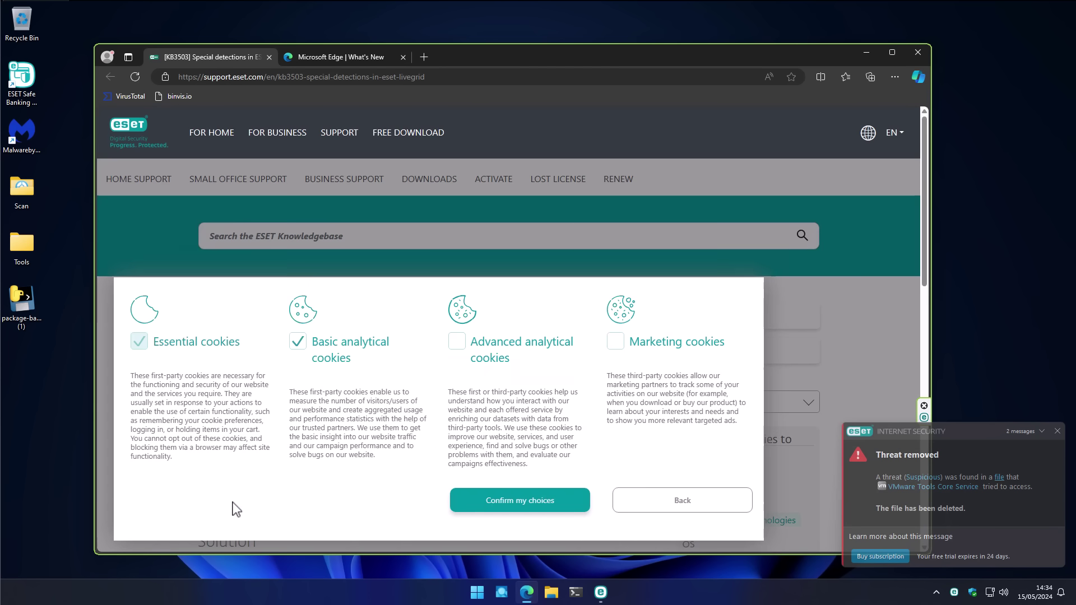
{"action": "left_click", "coordinate": [698, 509]}
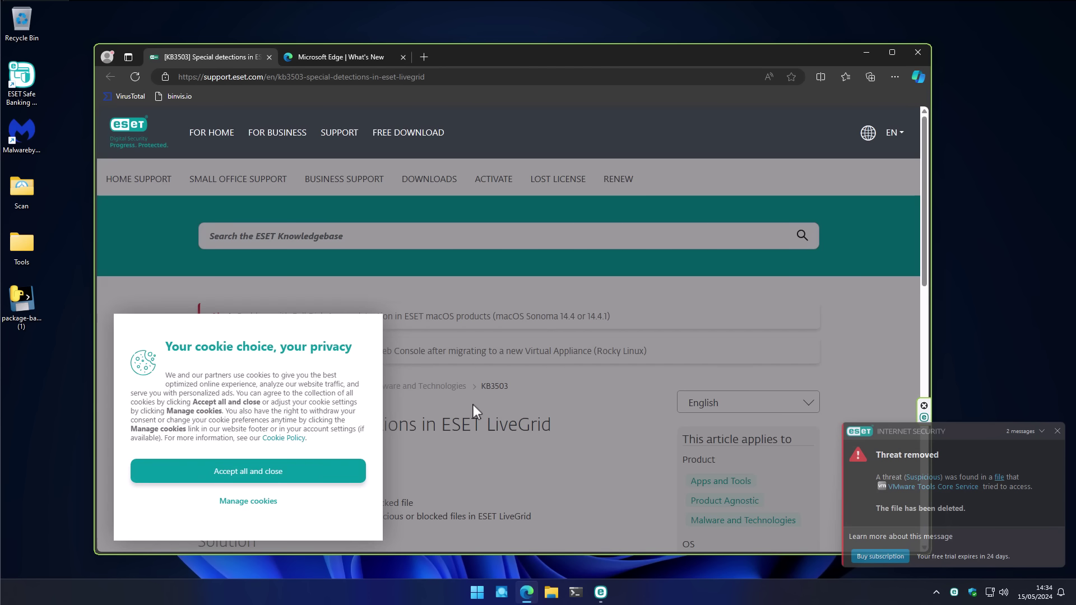
{"action": "scroll", "coordinate": [459, 404], "scroll_direction": "down", "scroll_amount": 2}
{"action": "left_click", "coordinate": [311, 470]}
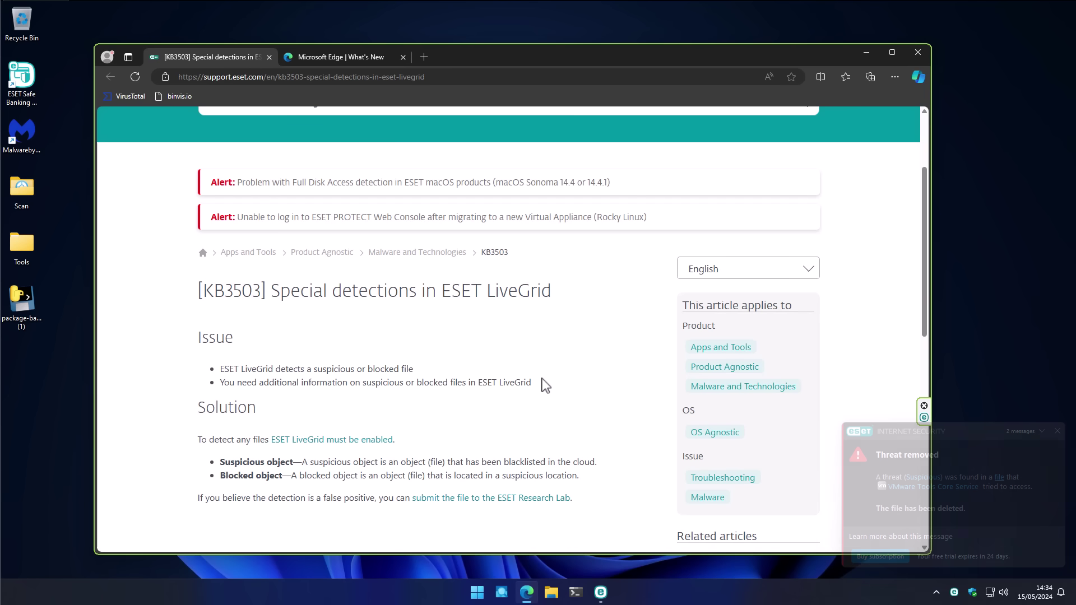
{"action": "middle_click", "coordinate": [248, 52]}
{"action": "middle_click", "coordinate": [248, 53]}
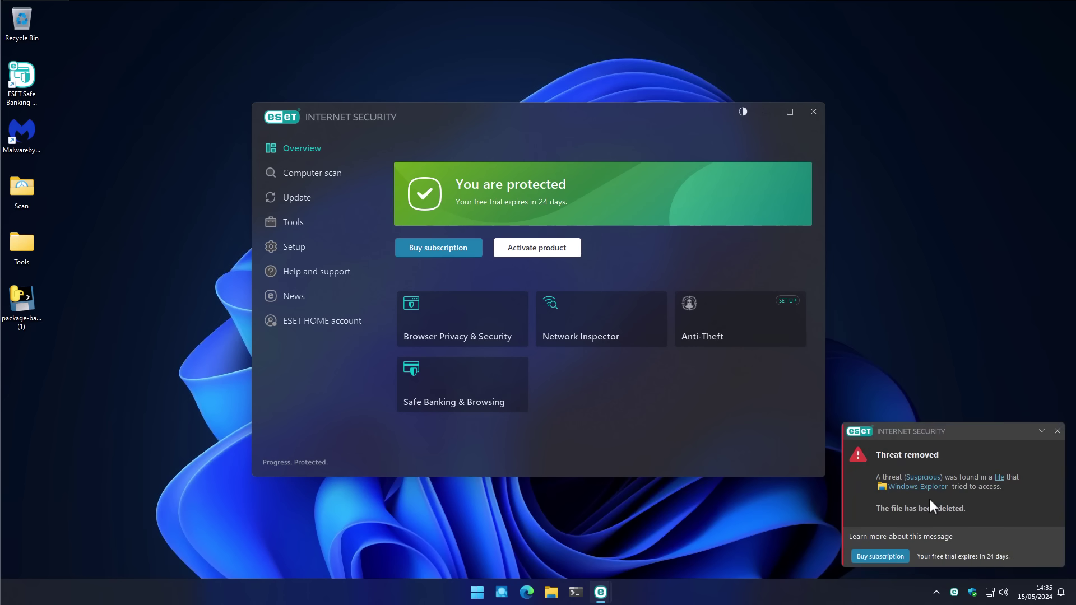
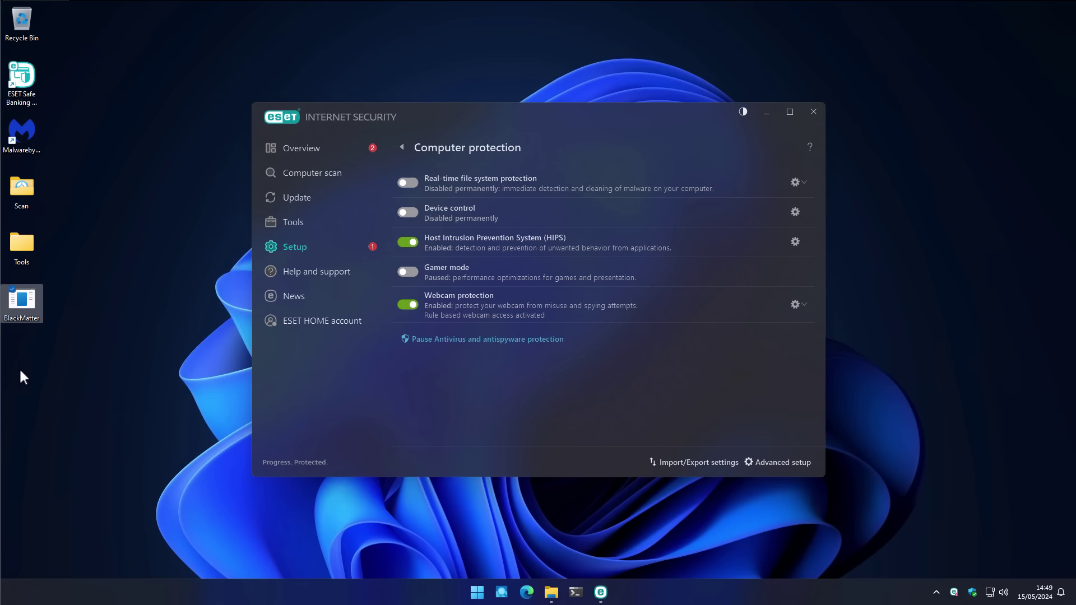
Review the encrypted Pictures and Documents files, dismiss three blocked-address alerts, and minimize File Explorer
{"action": "left_click", "coordinate": [552, 593]}
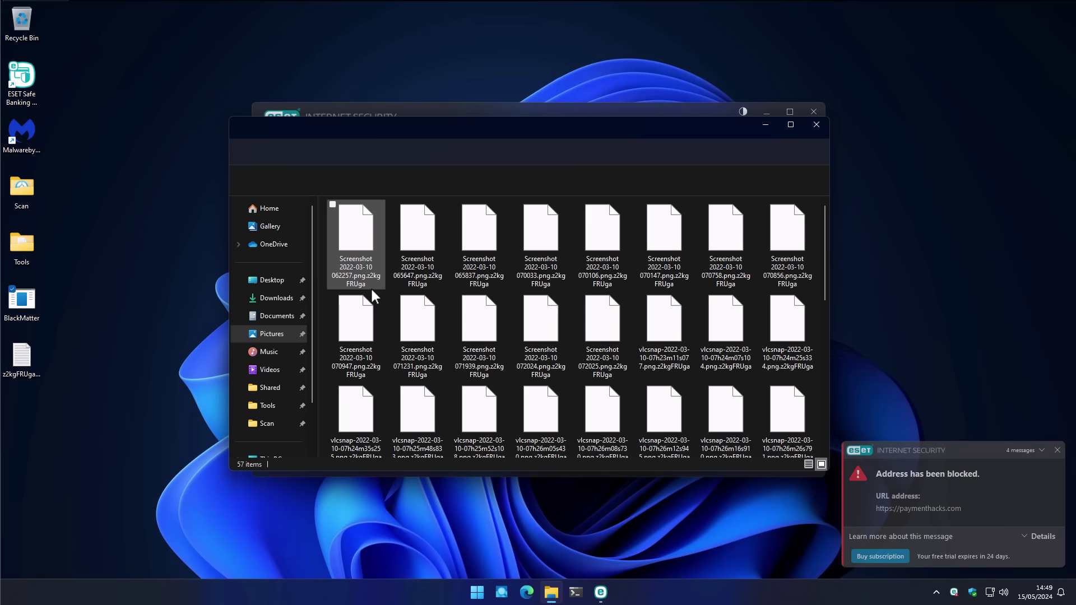
{"action": "left_click", "coordinate": [275, 319]}
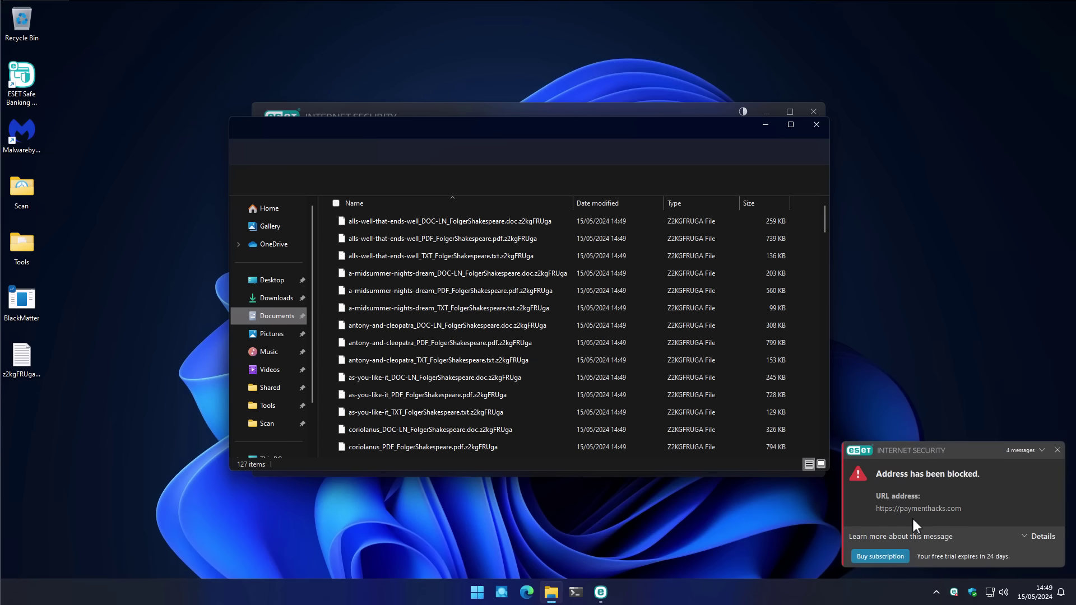
{"action": "left_click", "coordinate": [1058, 450]}
{"action": "left_click", "coordinate": [1057, 450]}
{"action": "left_click", "coordinate": [1058, 450]}
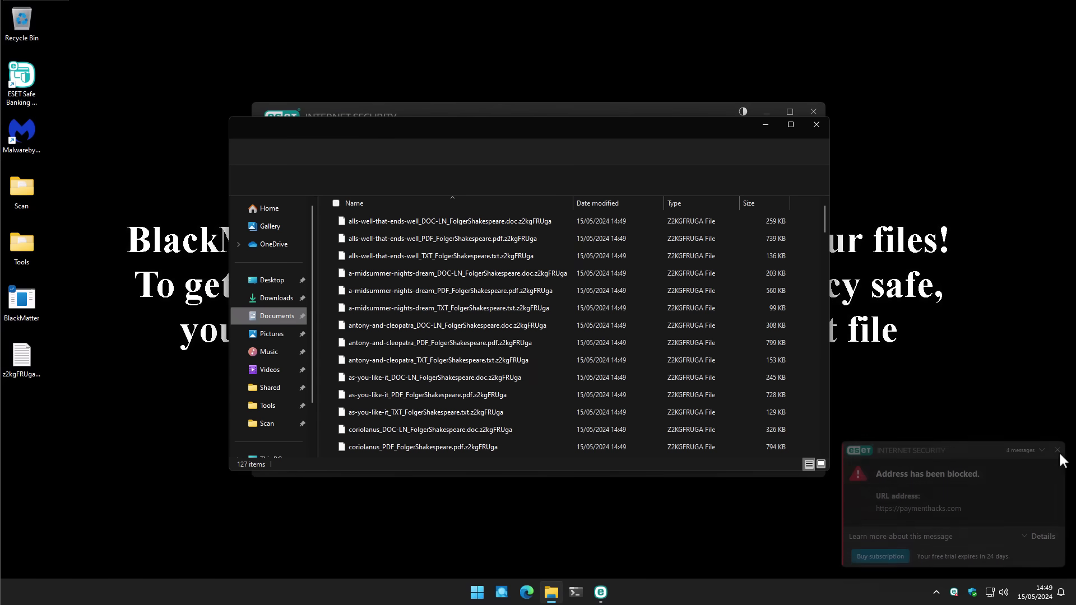
{"action": "left_click", "coordinate": [766, 124]}
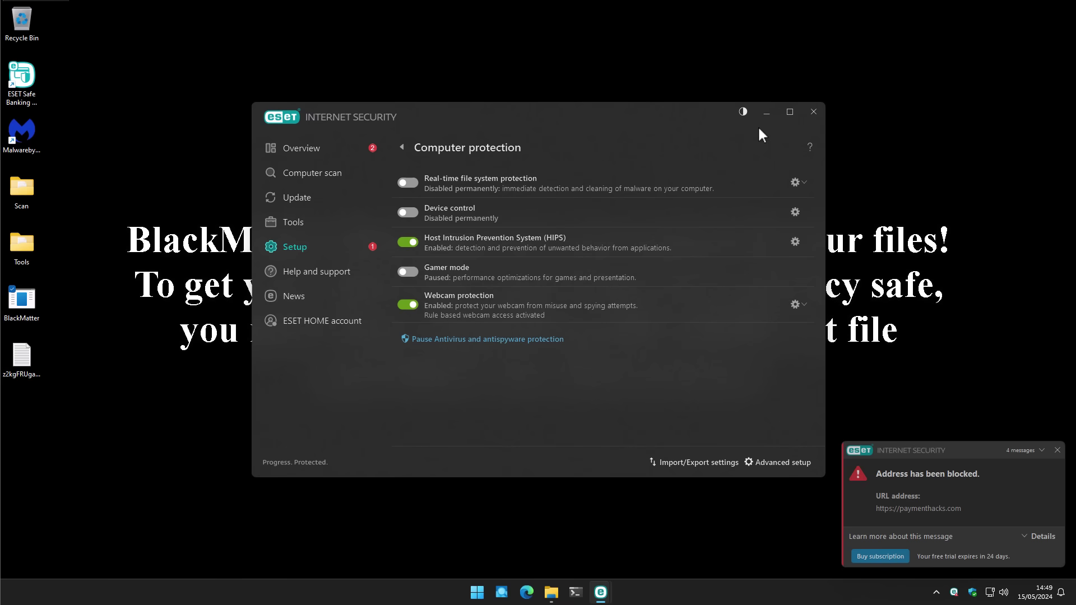
{"action": "left_click", "coordinate": [767, 113]}
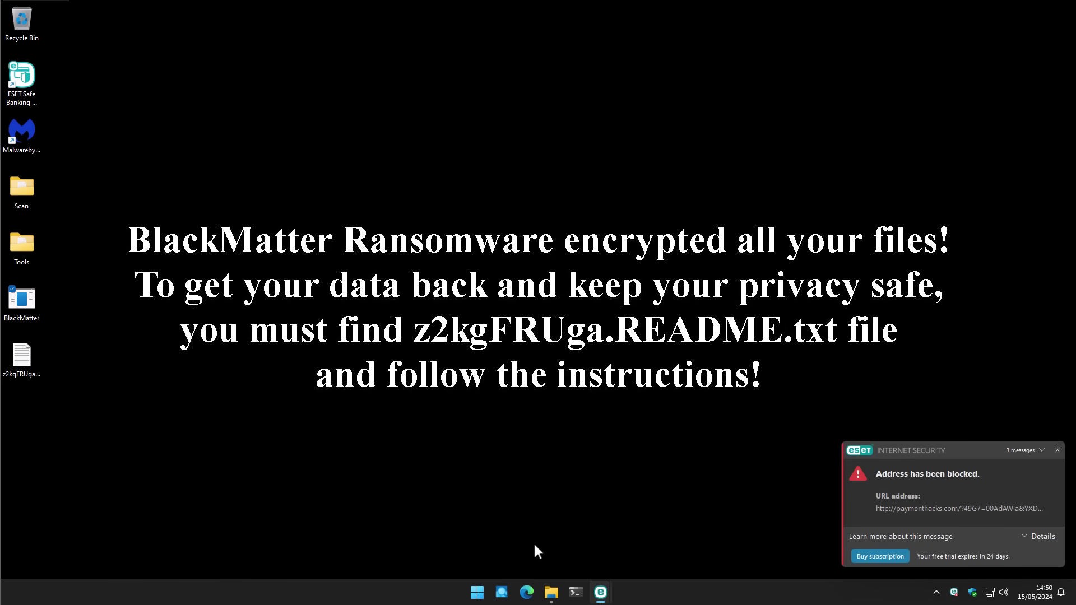
{"action": "left_click", "coordinate": [601, 592]}
{"action": "left_click", "coordinate": [796, 241]}
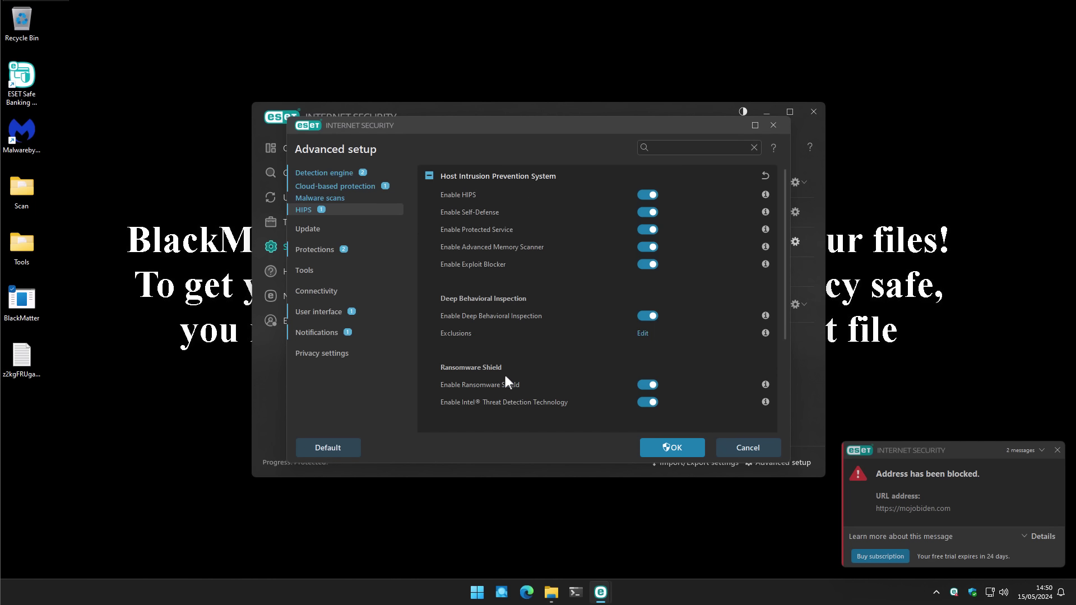
{"action": "mouse_move", "coordinate": [766, 386]}
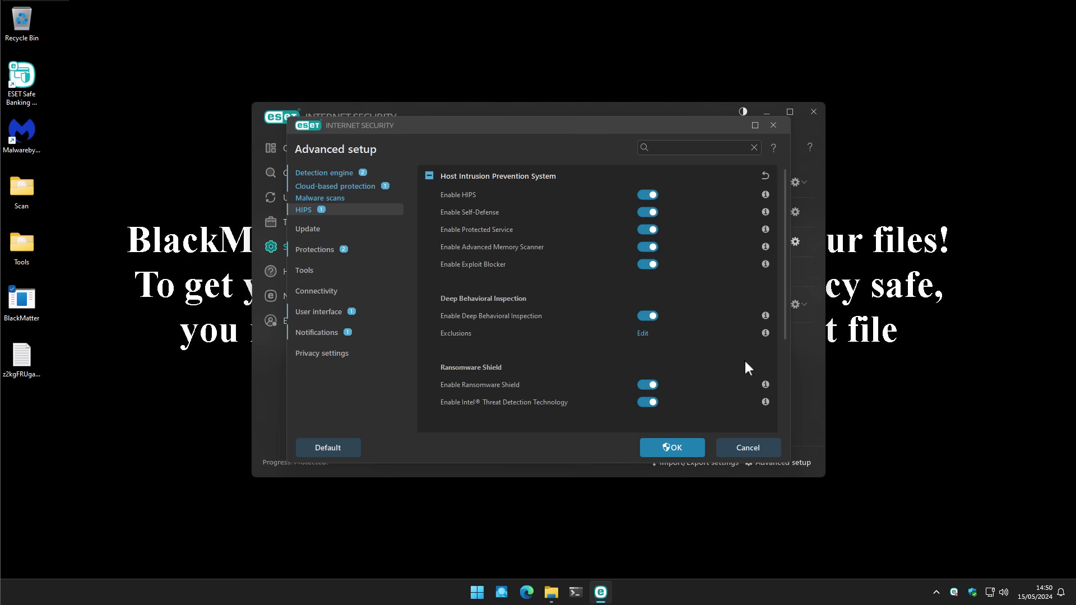
{"action": "left_click", "coordinate": [742, 446]}
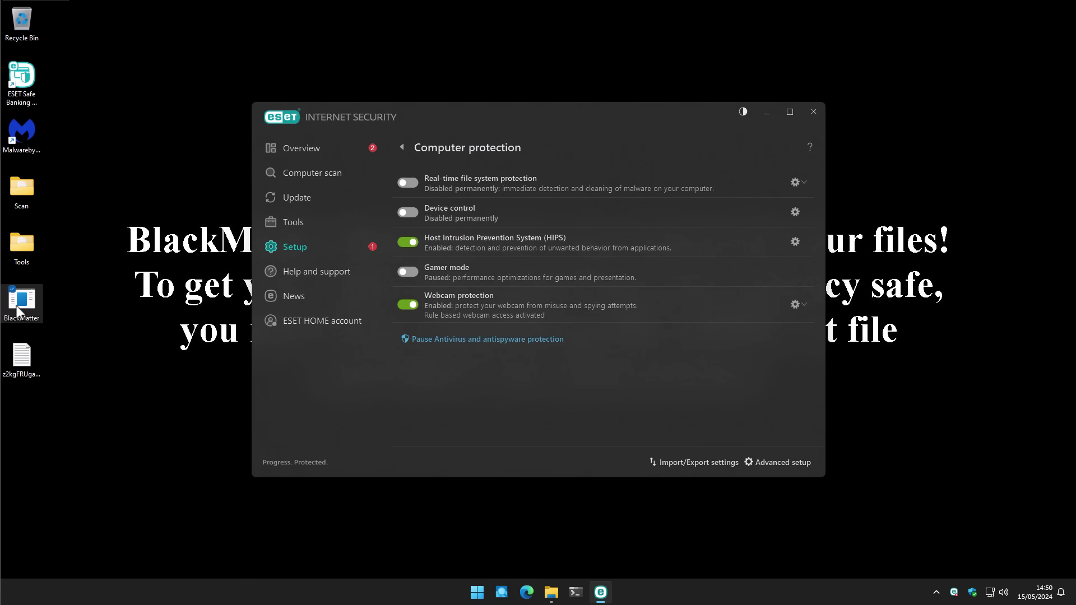
Bring File Explorer back up showing the encrypted .z2kgFRUga files
{"action": "left_click", "coordinate": [551, 592]}
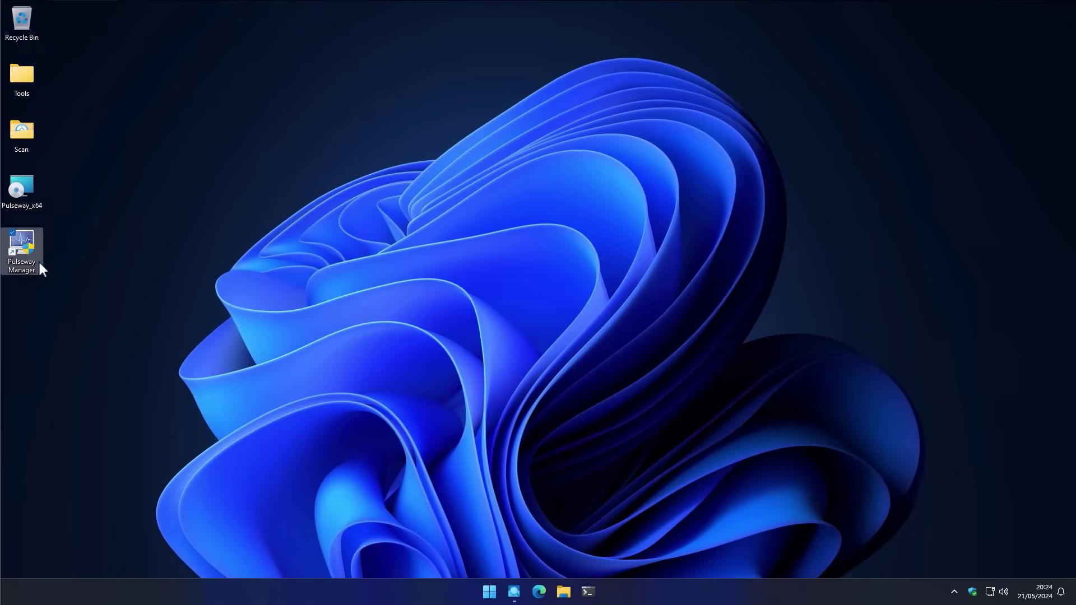
Launch Pulseway Manager with administrator approval, then switch to the Pulseway website window
{"action": "double_click", "coordinate": [29, 263]}
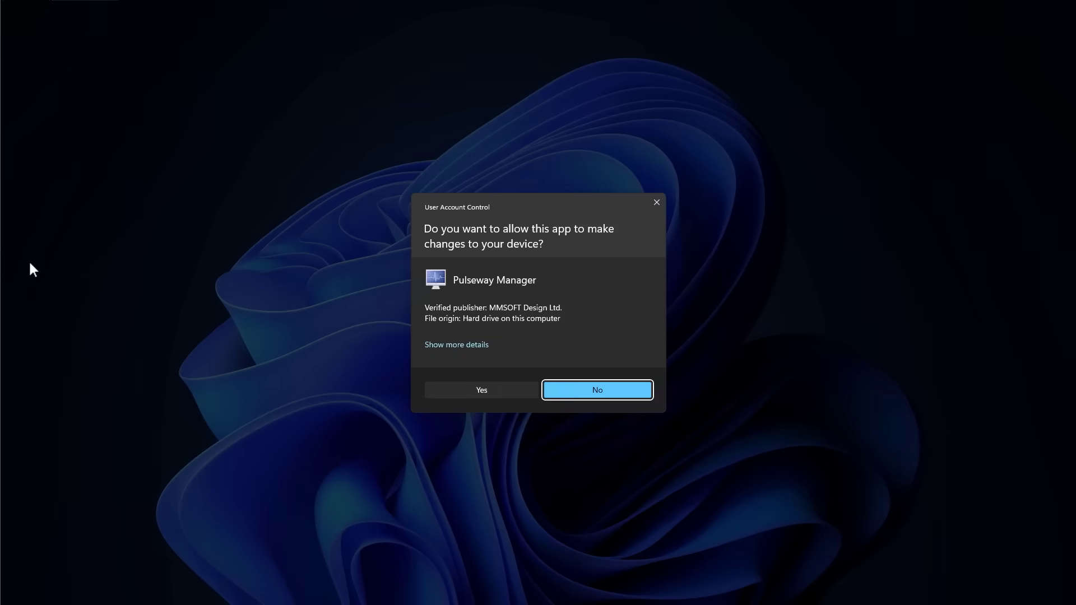
{"action": "left_click", "coordinate": [492, 395]}
{"action": "mouse_move", "coordinate": [527, 591]}
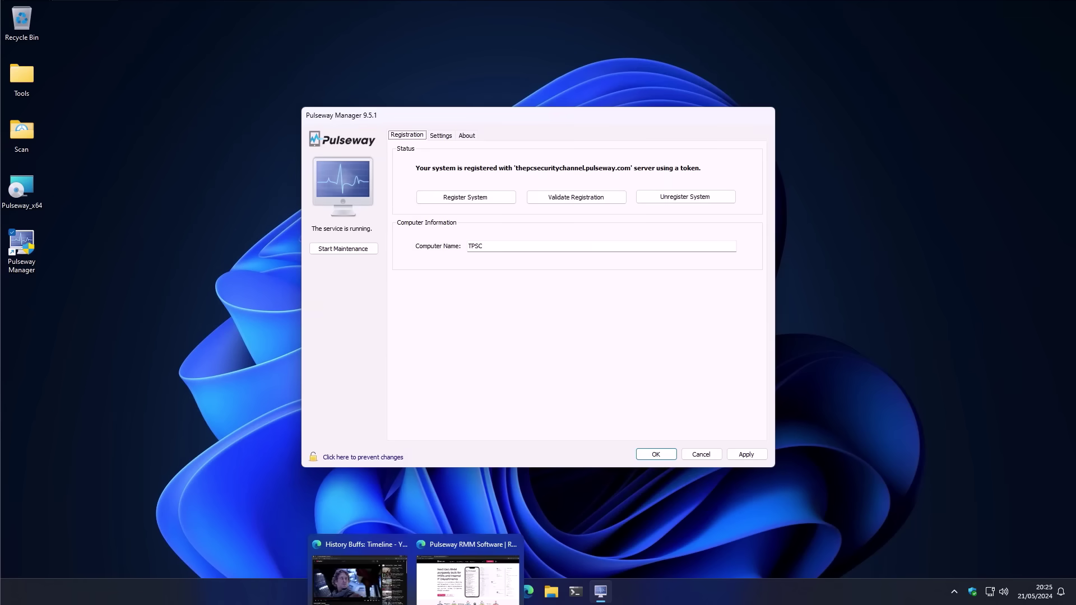
{"action": "left_click", "coordinate": [463, 601]}
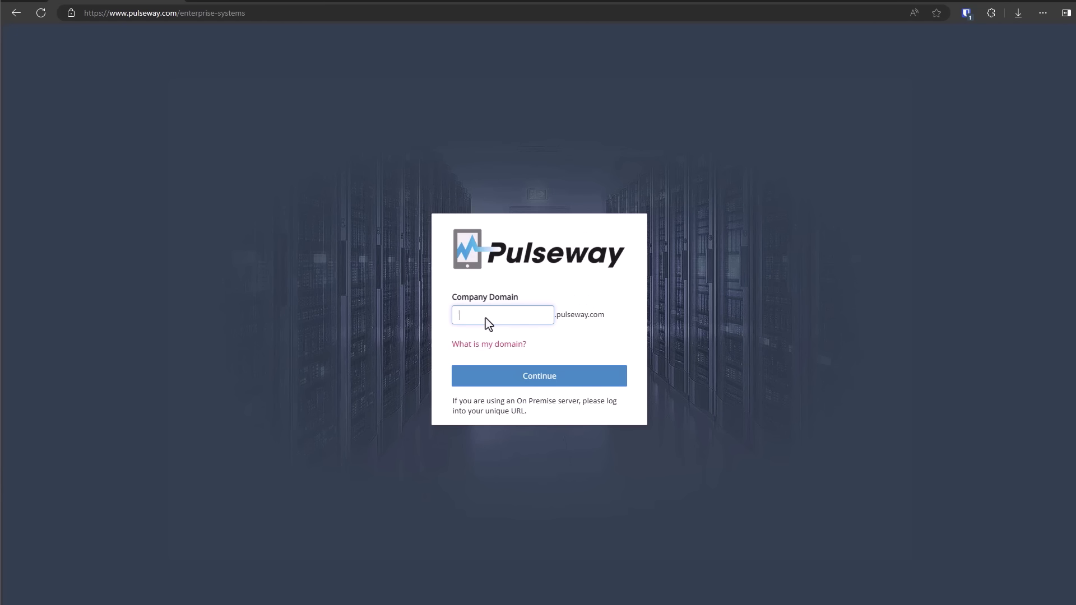
Sign in to the thepcsecuritychannel workspace, view the TPSC device details, then expand Automation
{"action": "type", "text": "thepcsecuritychannel"}
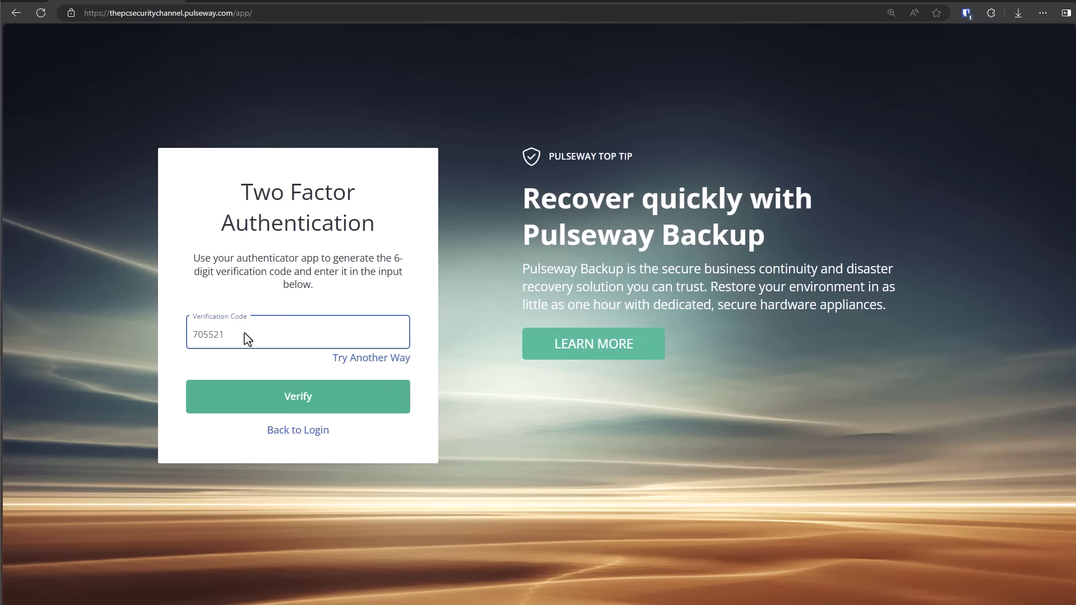
{"action": "key", "text": "Return"}
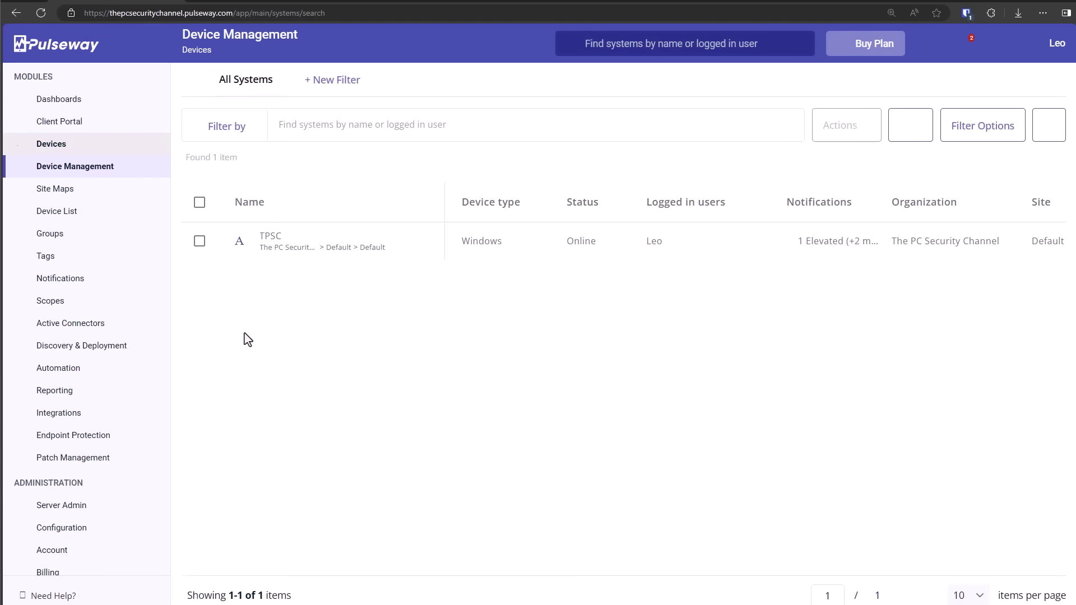
{"action": "left_click", "coordinate": [286, 240]}
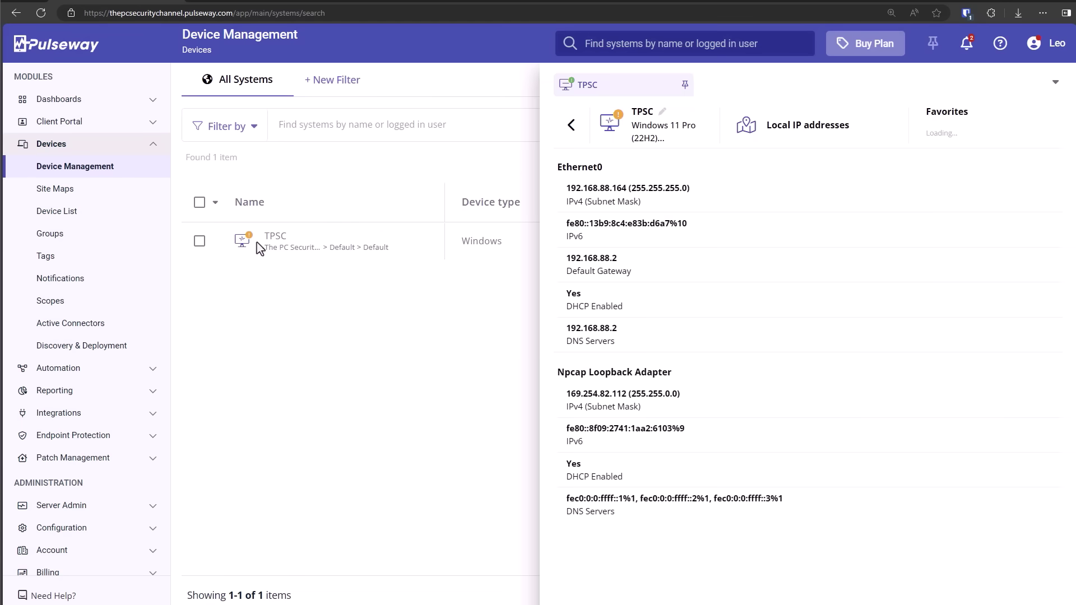
{"action": "left_click", "coordinate": [62, 370]}
{"action": "left_click", "coordinate": [59, 370]}
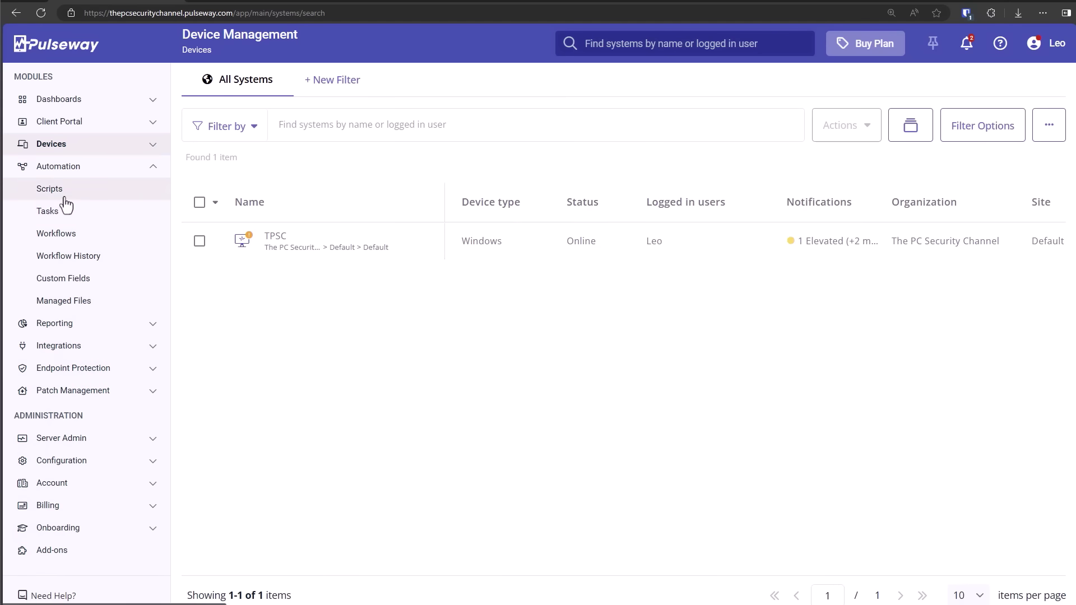
Browse Built-in scripts, open Check System Drive Fragmentation, then view Workflows and the Endpoint Protection licence page
{"action": "left_click", "coordinate": [64, 198]}
{"action": "left_click", "coordinate": [199, 177]}
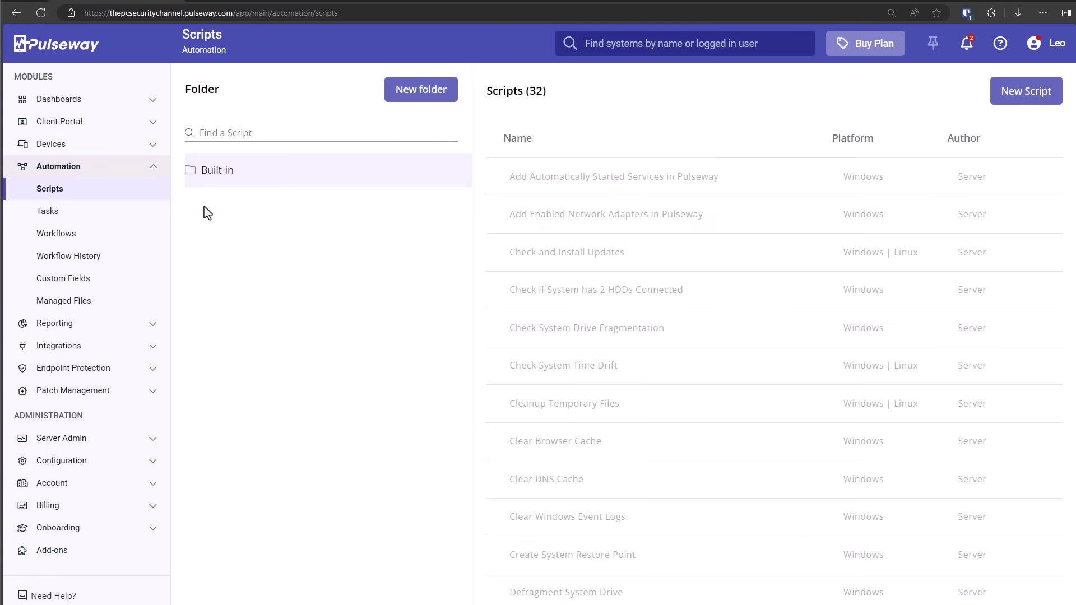
{"action": "mouse_move", "coordinate": [553, 221]}
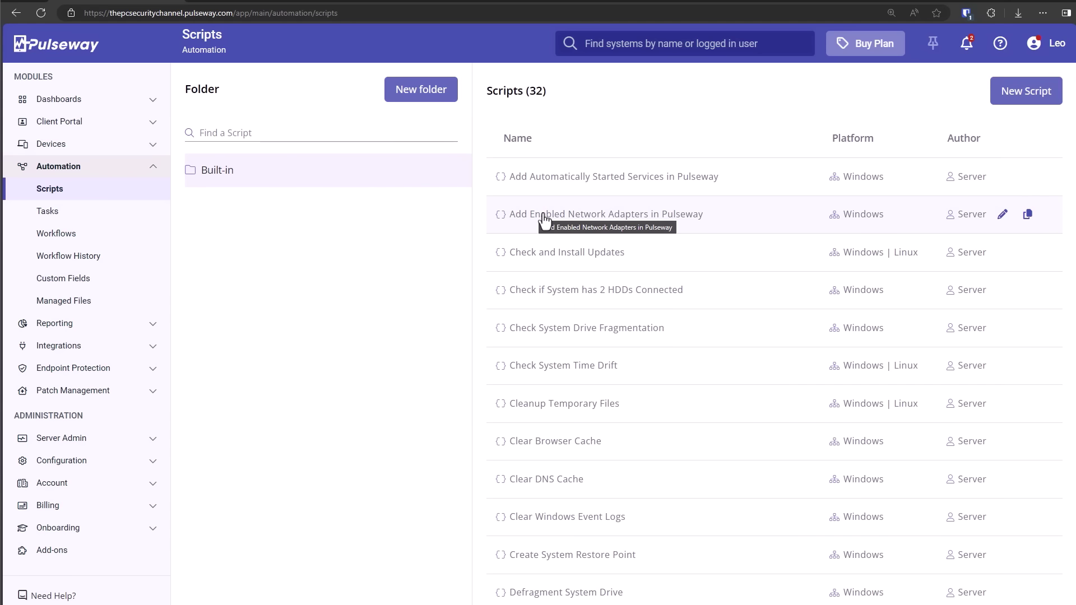
{"action": "left_click", "coordinate": [517, 328]}
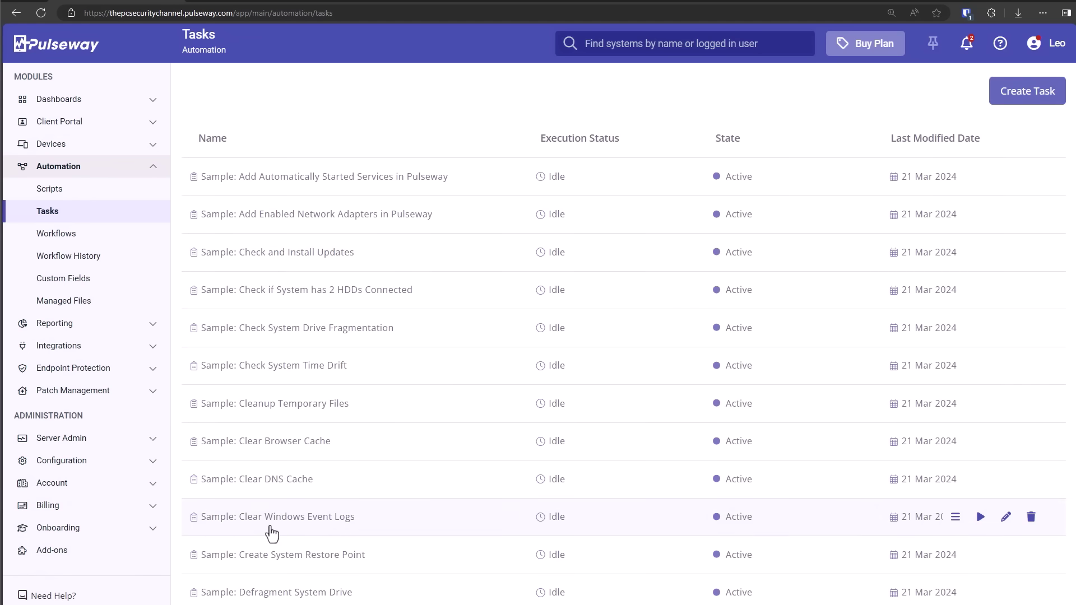
{"action": "scroll", "coordinate": [278, 533], "scroll_direction": "down", "scroll_amount": 1}
{"action": "scroll", "coordinate": [279, 533], "scroll_direction": "down", "scroll_amount": 2}
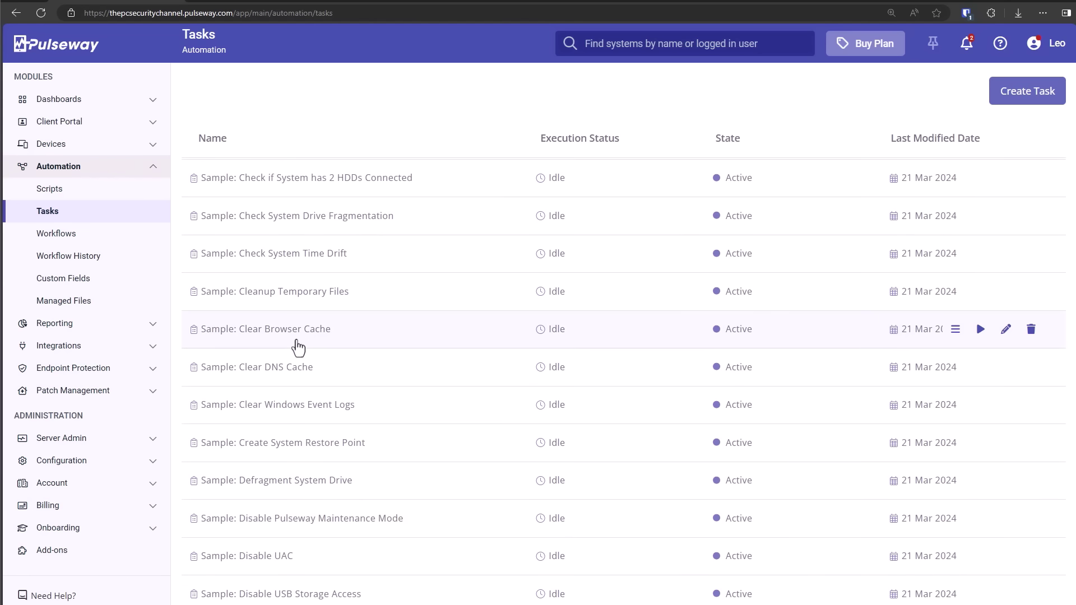
{"action": "left_click", "coordinate": [66, 240]}
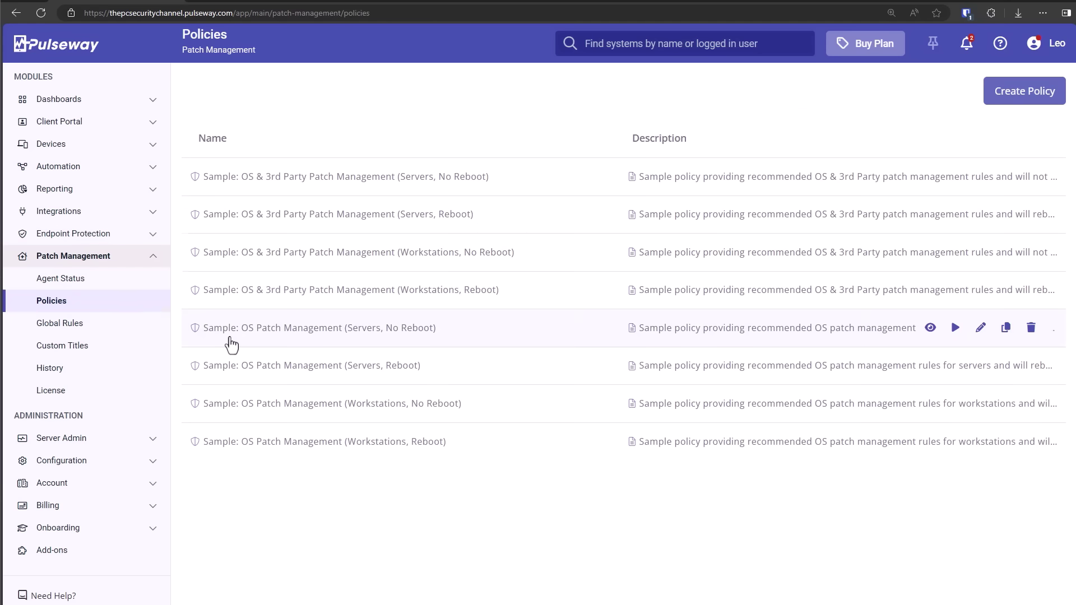
{"action": "left_click", "coordinate": [73, 233]}
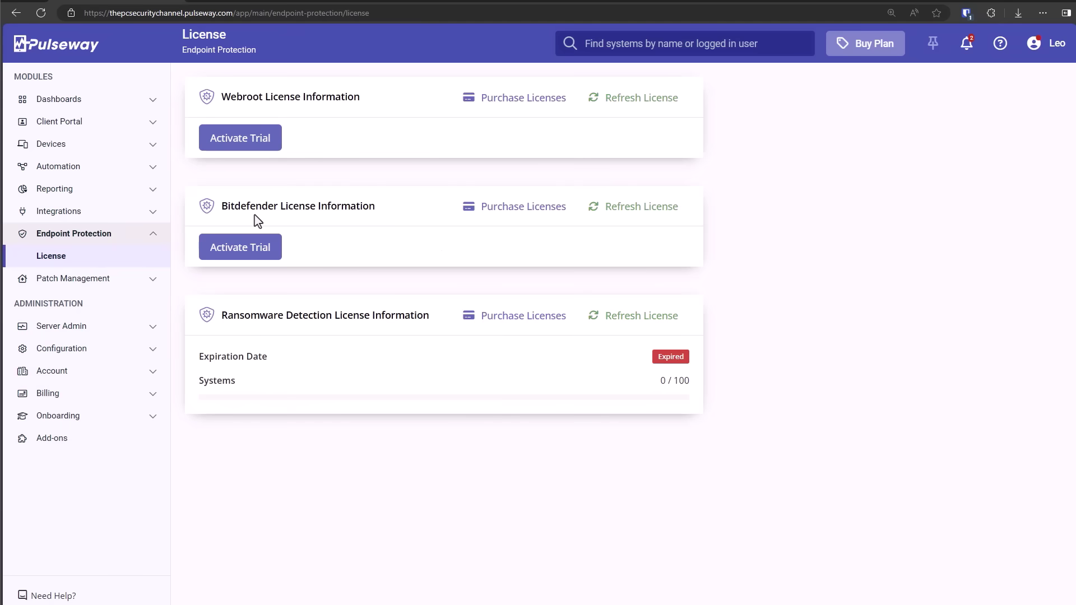